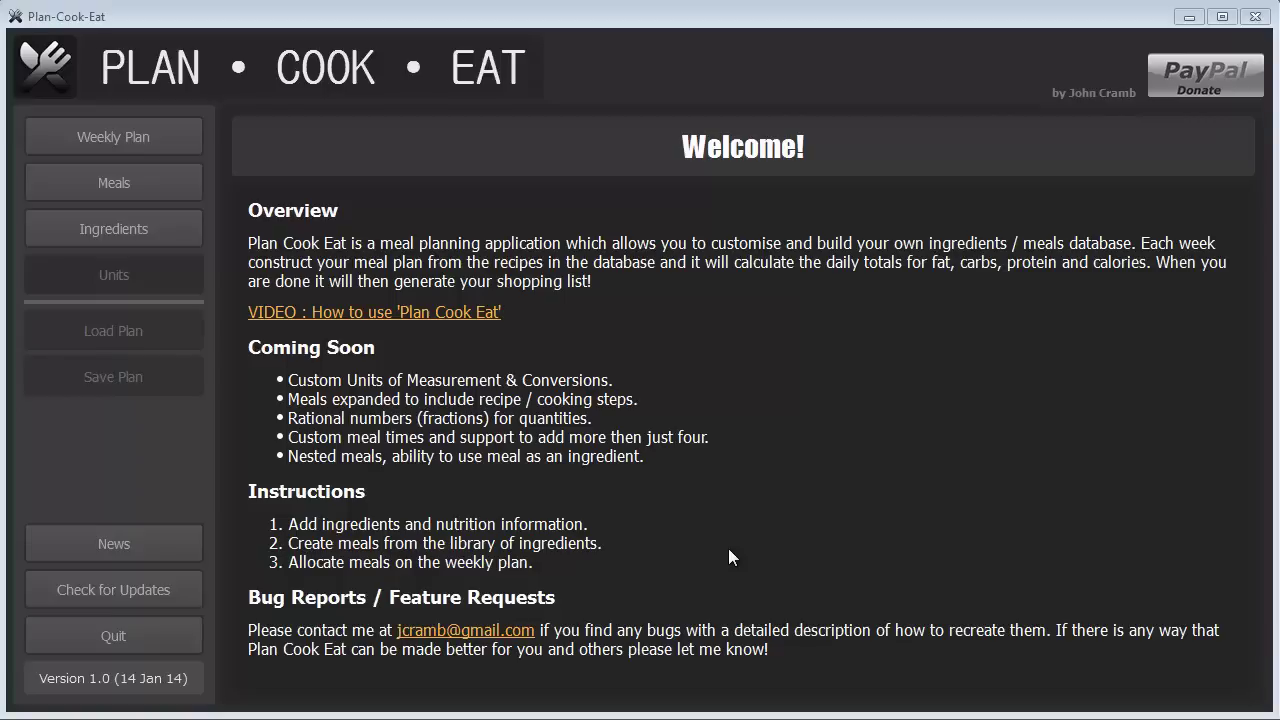
Step: Check Plan-Cook-Eat's news and for a newer version, then dismiss the up-to-date message
left_click(158, 558)
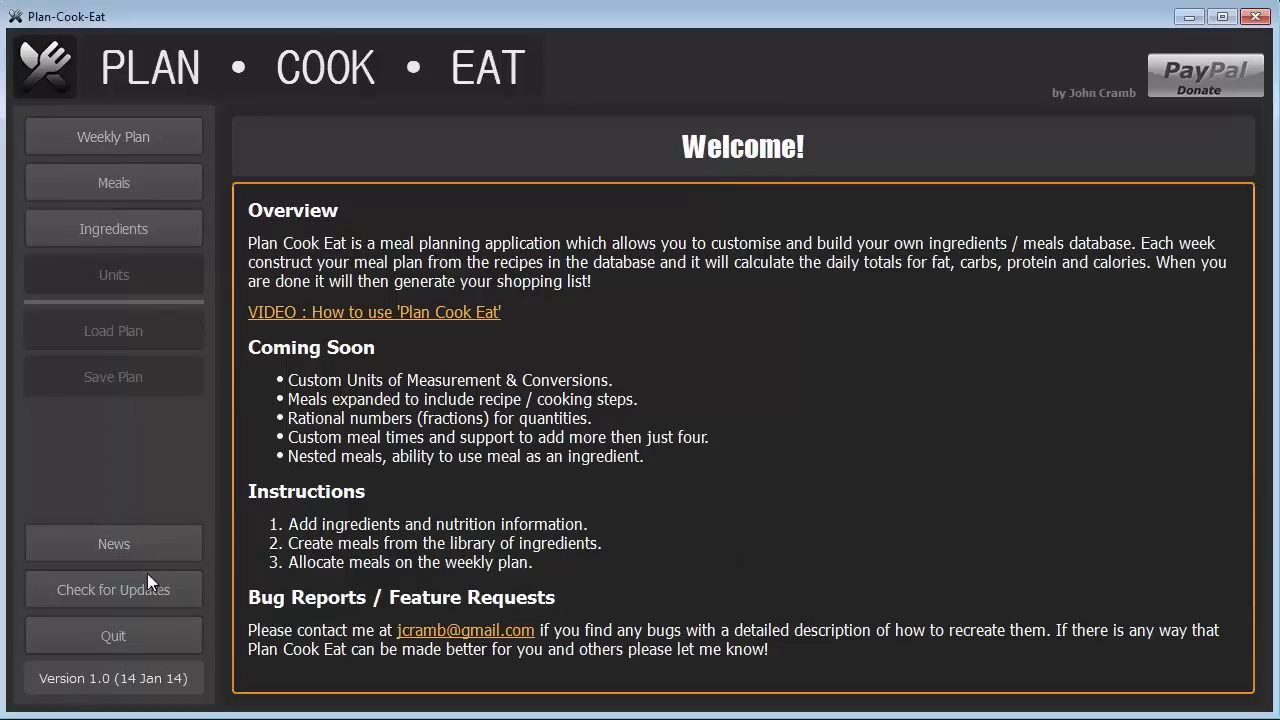
left_click(128, 603)
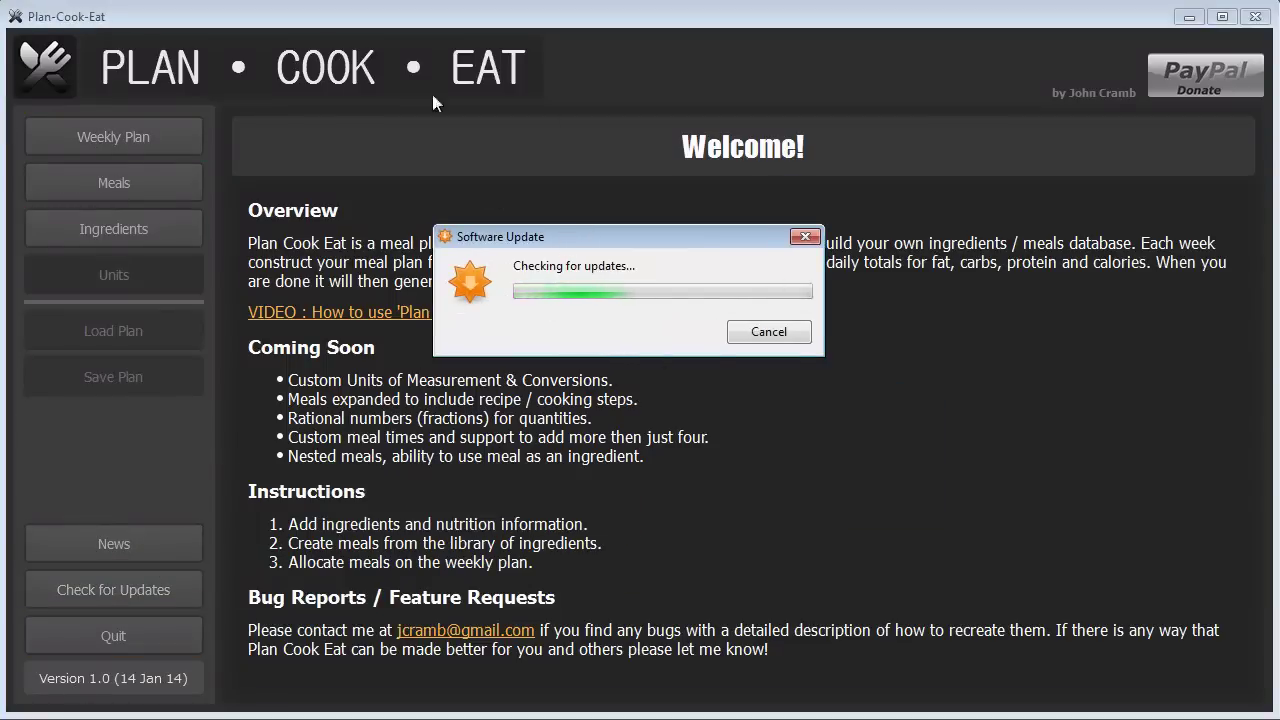
left_click_drag(635, 237, 629, 323)
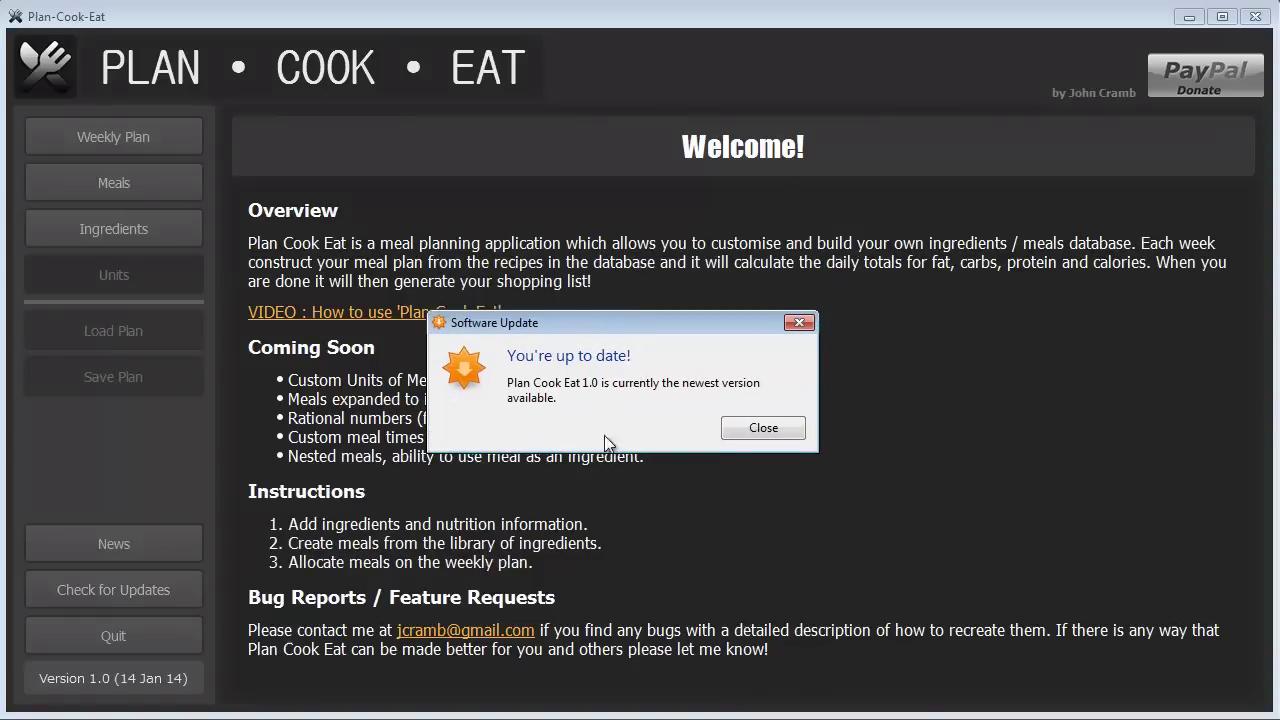
left_click(763, 428)
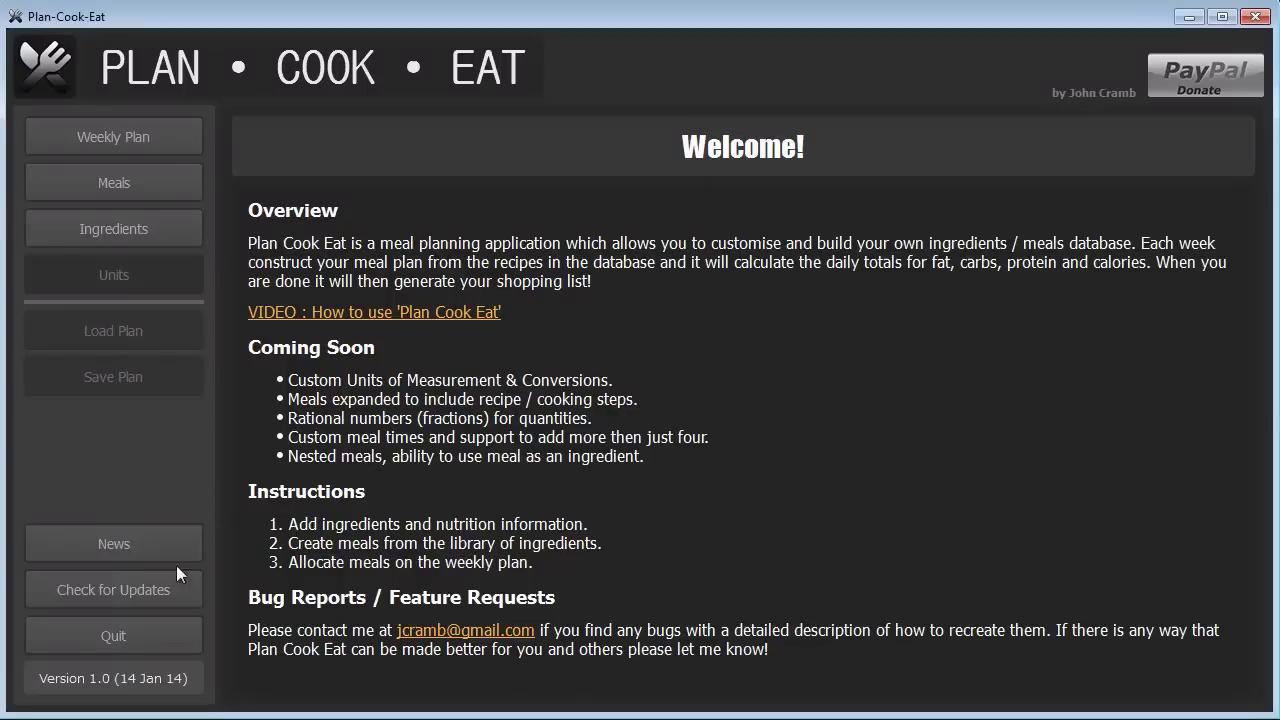
Step: Show the Ingredients table, select Egg (Whole, Fried), and scroll through the list
left_click(162, 227)
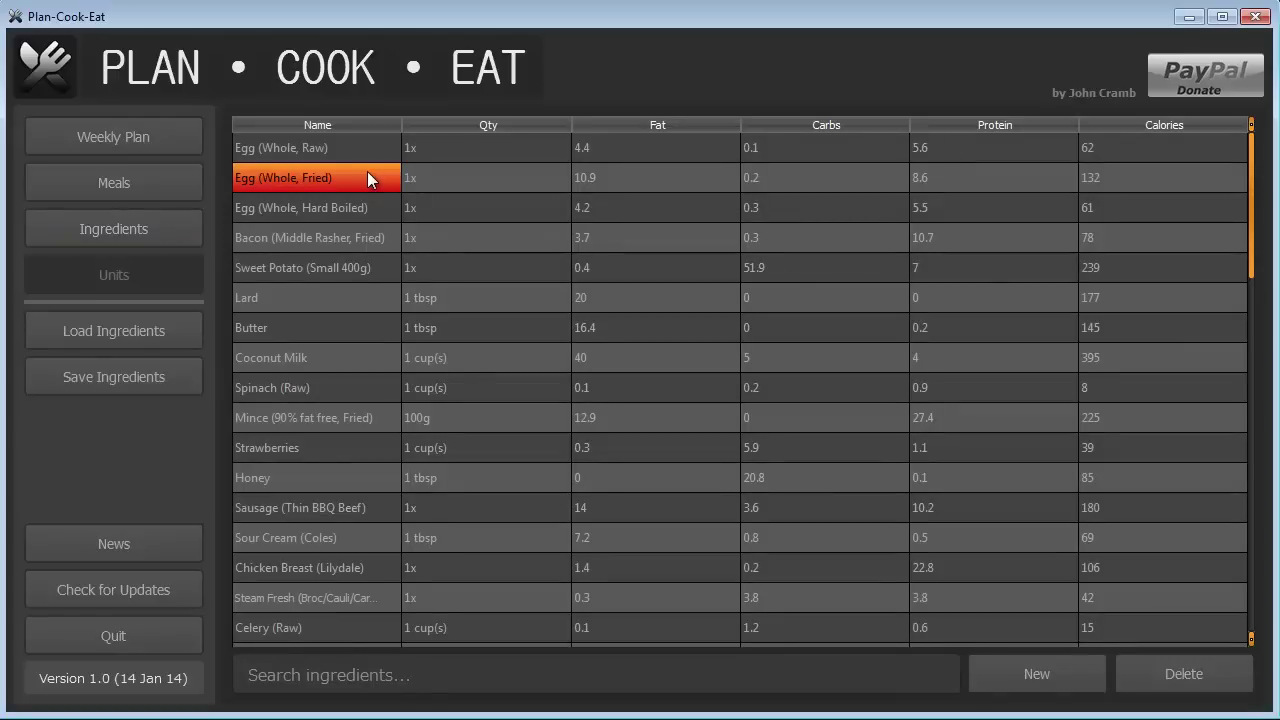
left_click(632, 182)
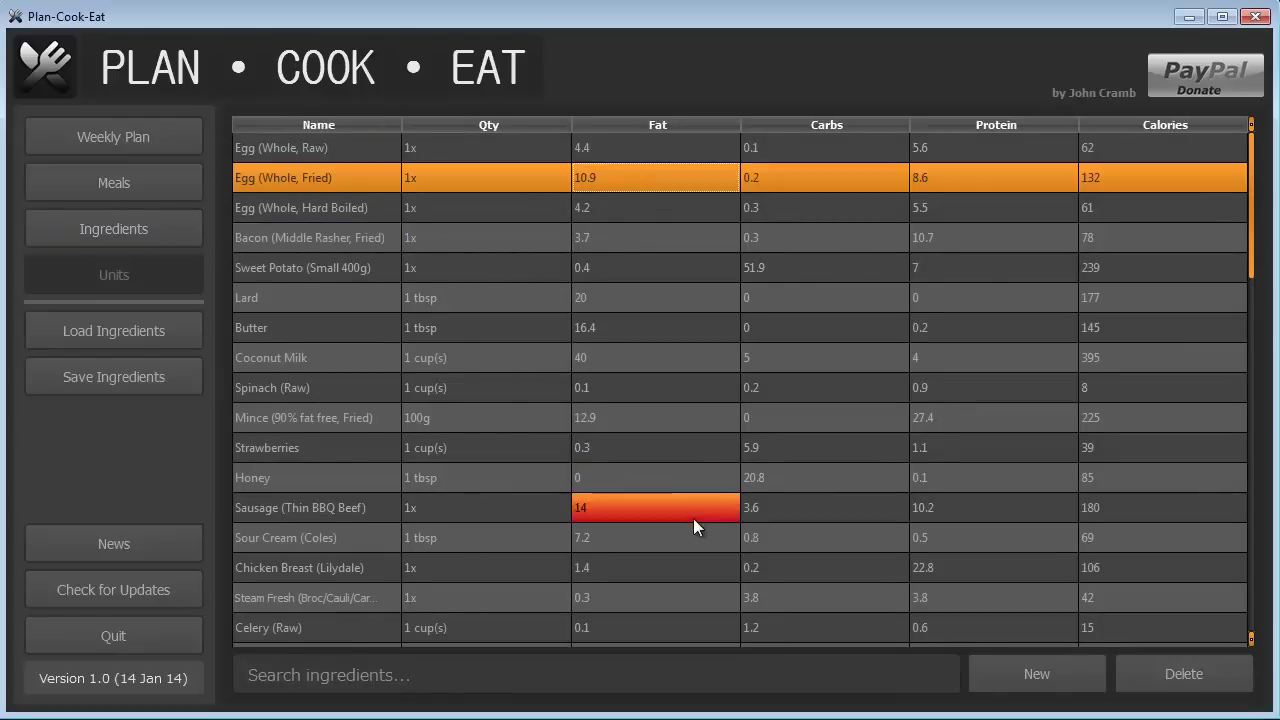
scroll(693, 518, "down", 10)
scroll(591, 487, "up", 10)
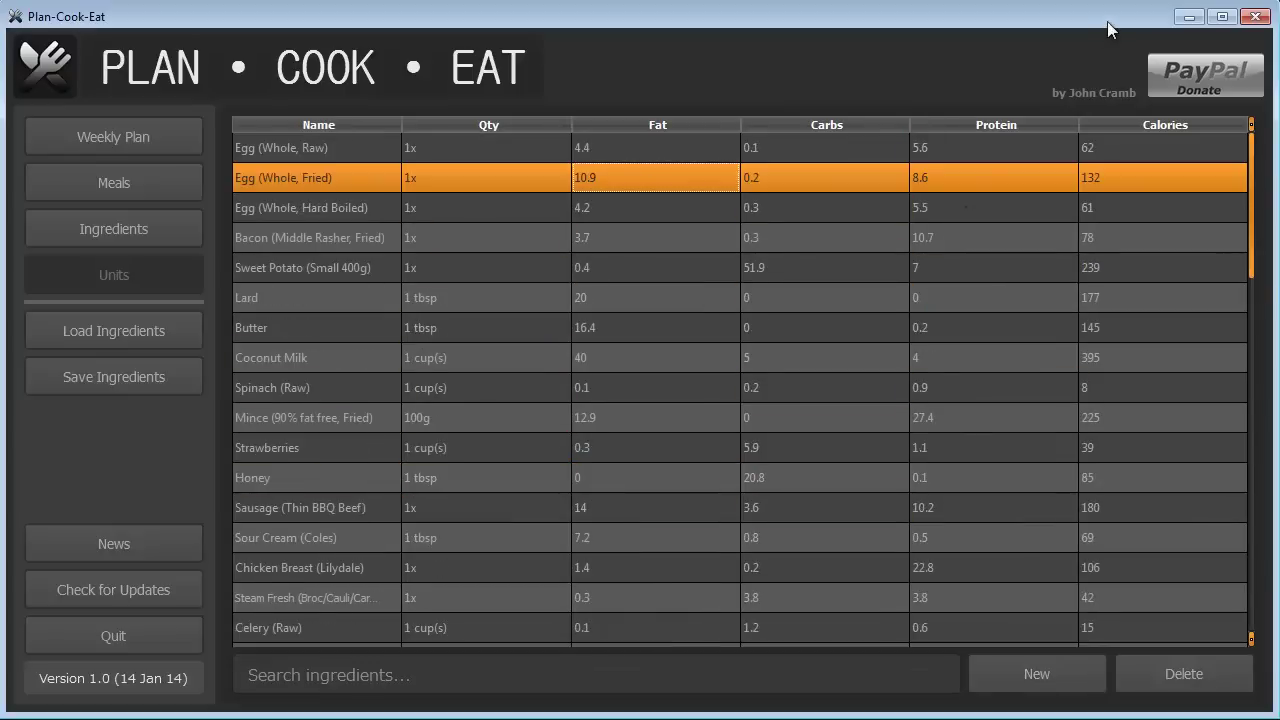
scroll(832, 380, "down", 10)
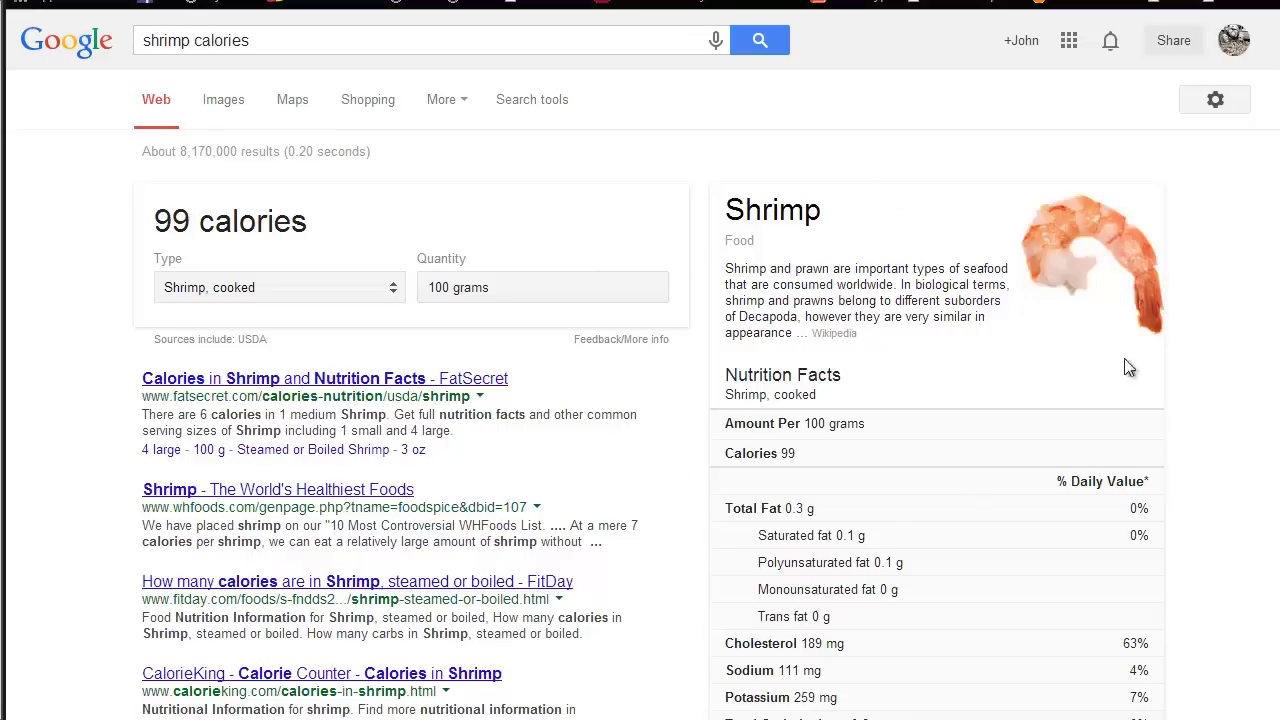
Step: Highlight shrimp's 0.3 g fat, 0.2 g carbs, 24 g protein and 99 calories in Nutrition Facts
scroll(1234, 378, "down", 1)
scroll(1057, 256, "down", 1)
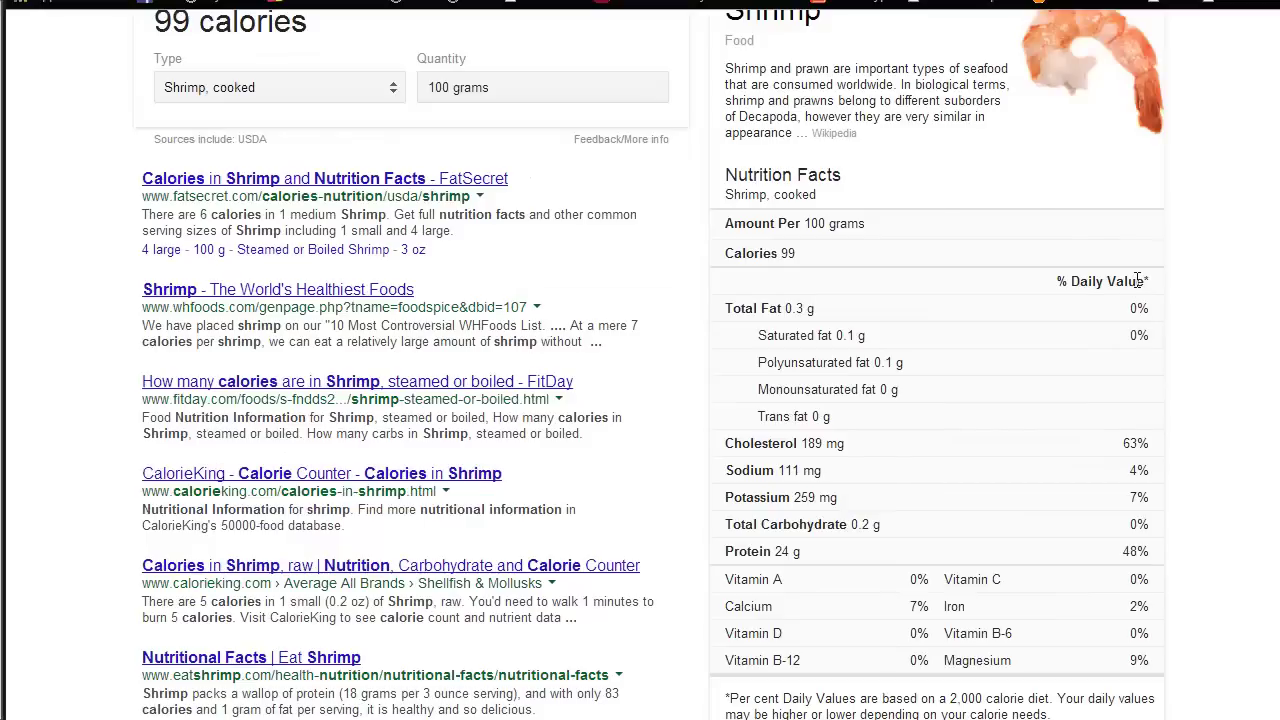
scroll(1118, 310, "up", 1)
scroll(1120, 312, "down", 1)
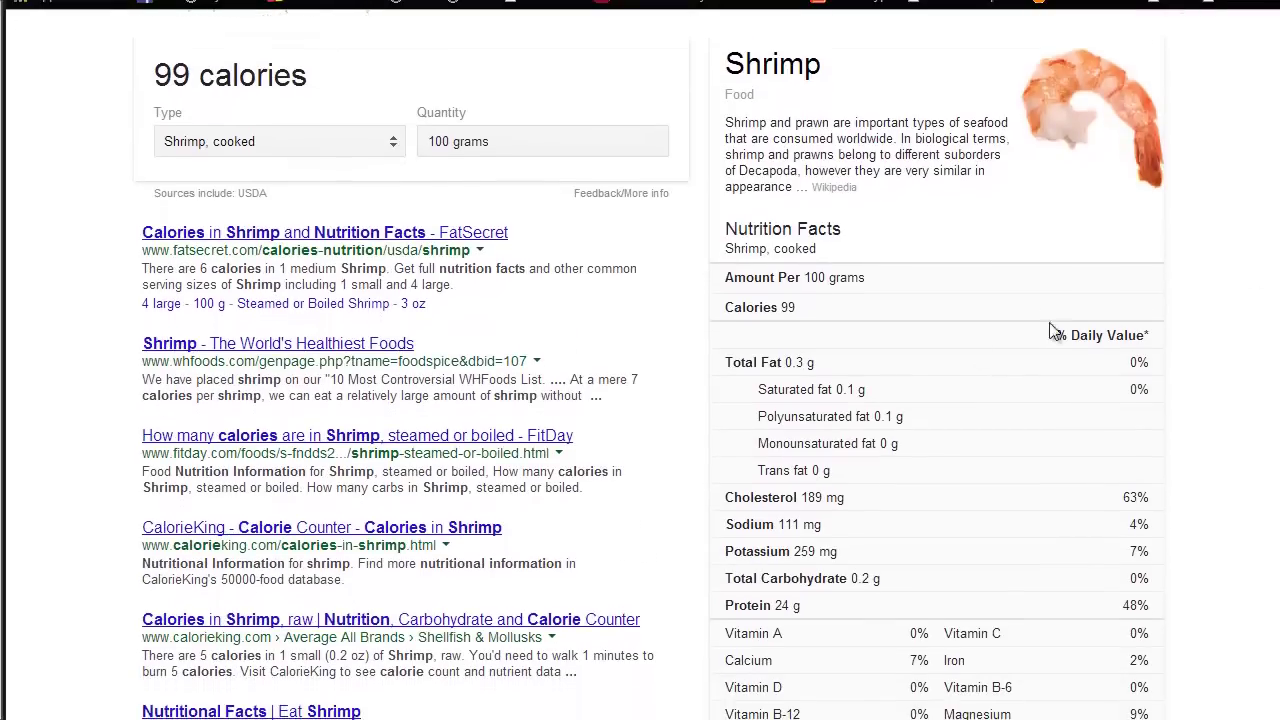
left_click_drag(786, 362, 886, 373)
left_click_drag(851, 578, 920, 583)
left_click_drag(772, 605, 805, 607)
left_click_drag(780, 308, 846, 307)
Step: Add a new ingredient row named Shrimp
left_click(846, 307)
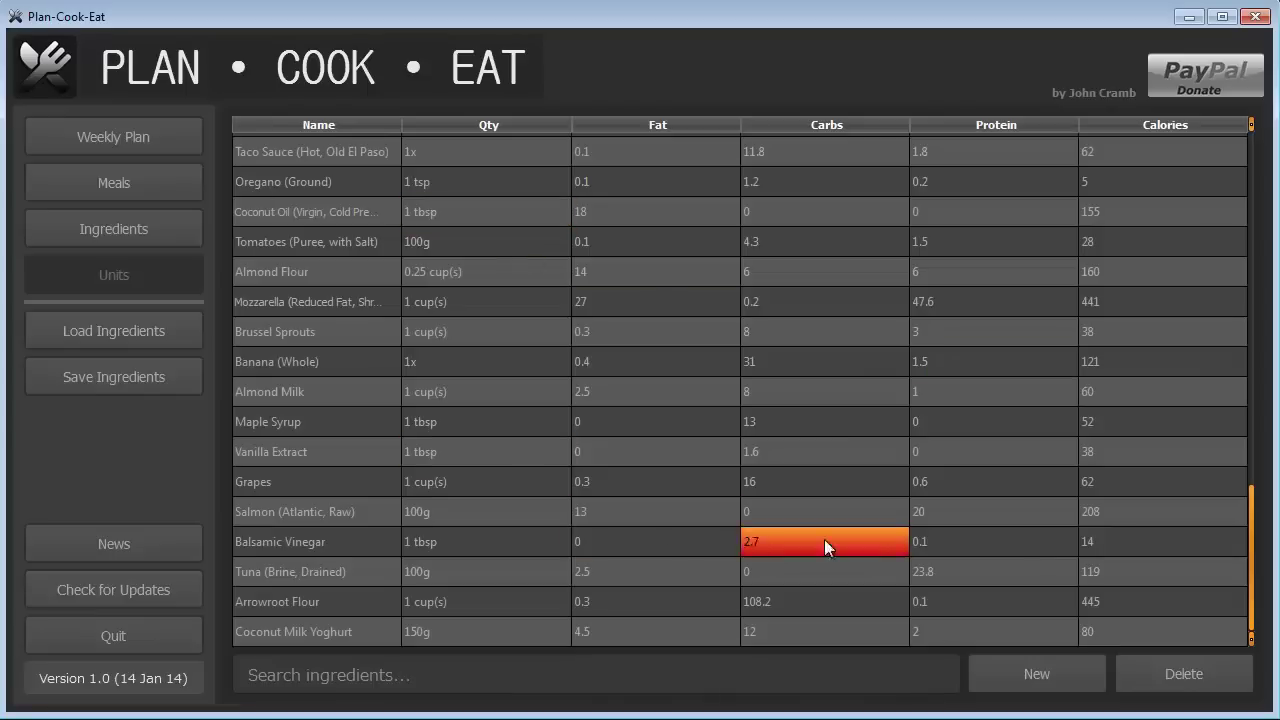
left_click(1020, 688)
type("Shrimp")
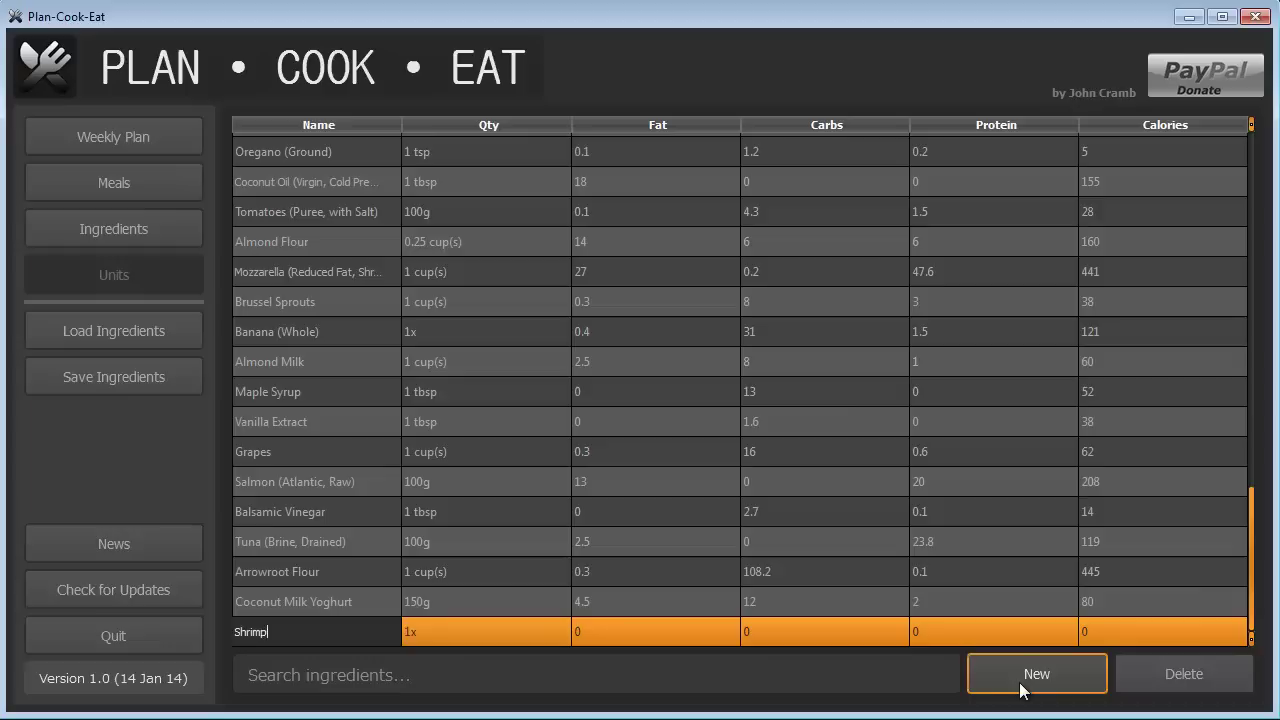
key("Return")
Step: Set Shrimp's quantity to 100g and its fat to 0.3
double_click(411, 624)
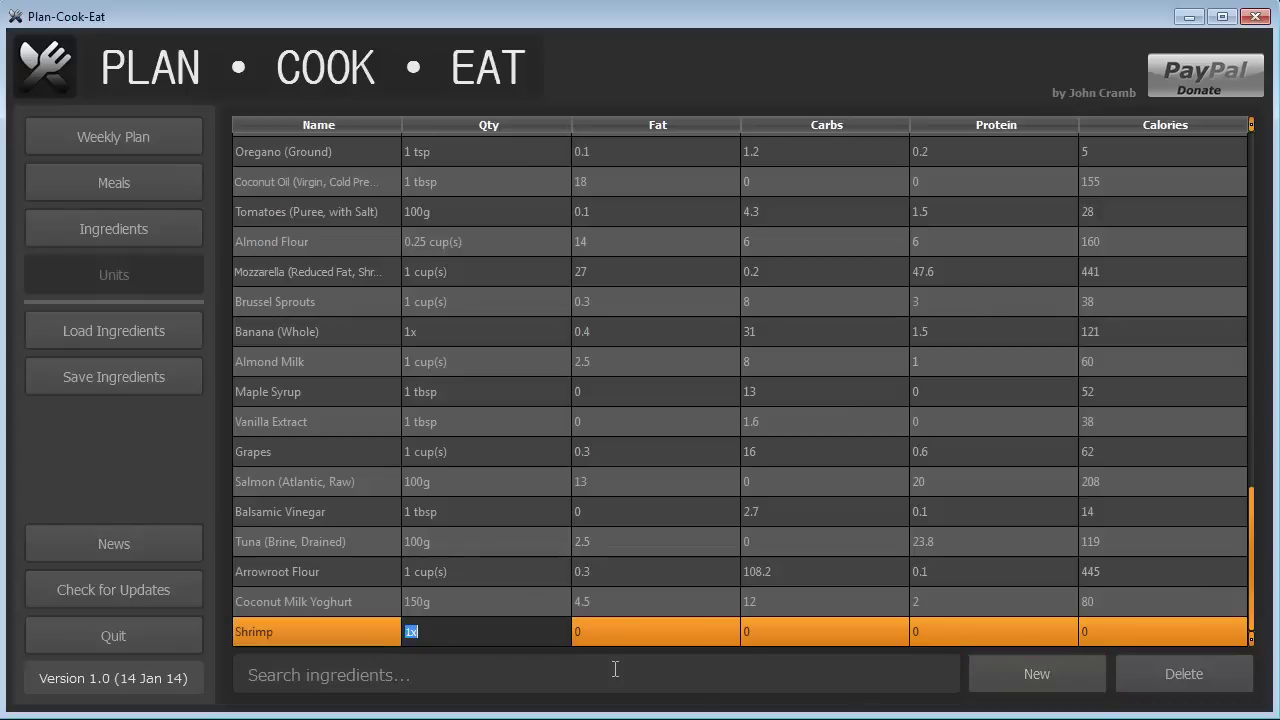
type("100g")
key("Return")
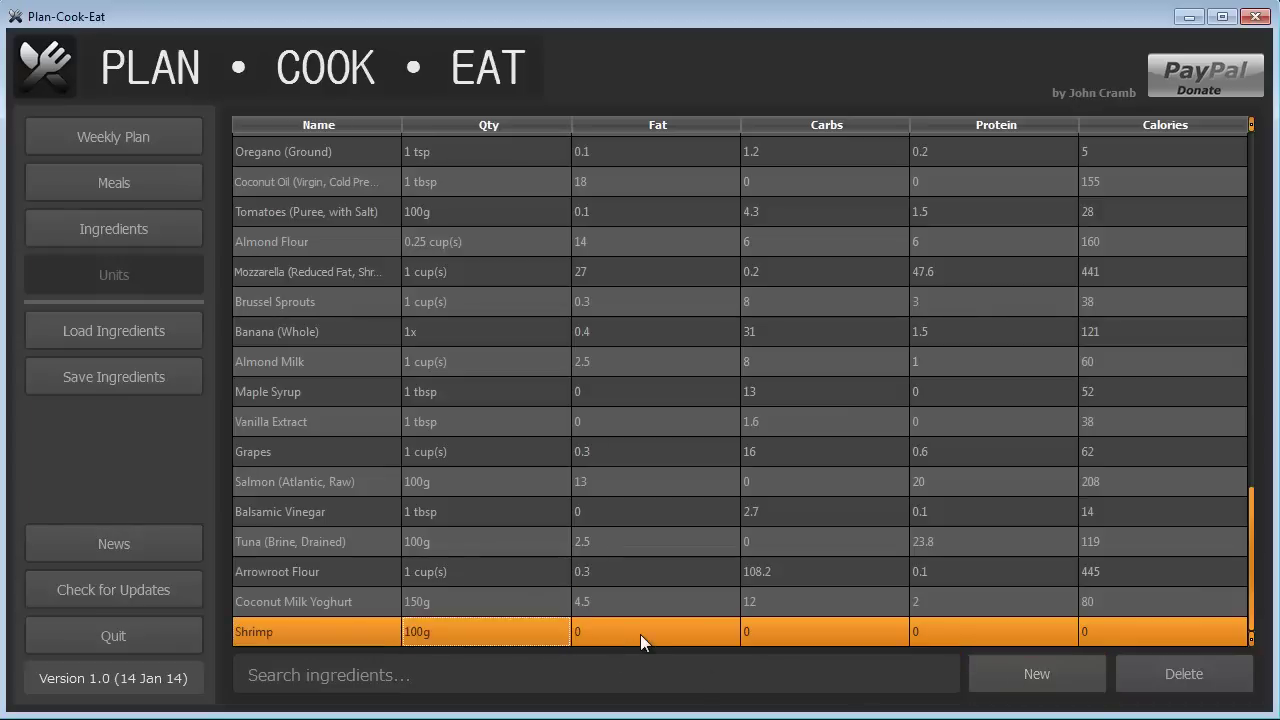
double_click(640, 634)
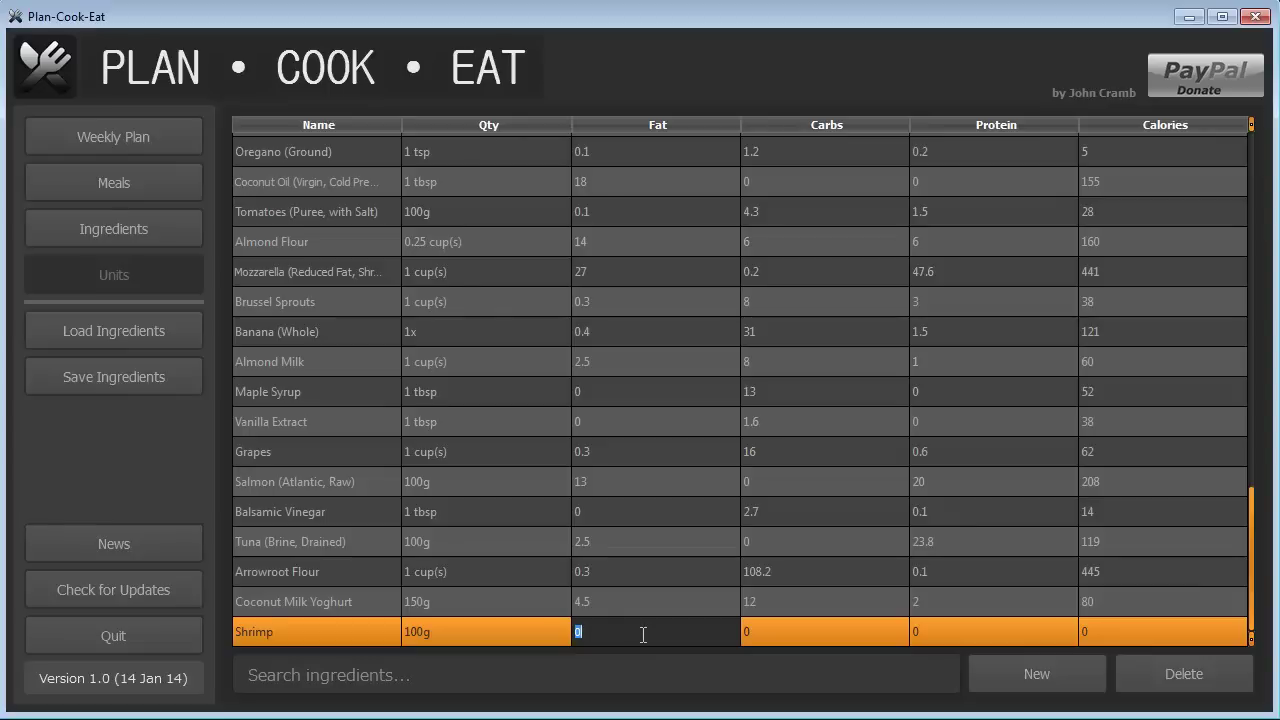
type("0.3")
key("Return")
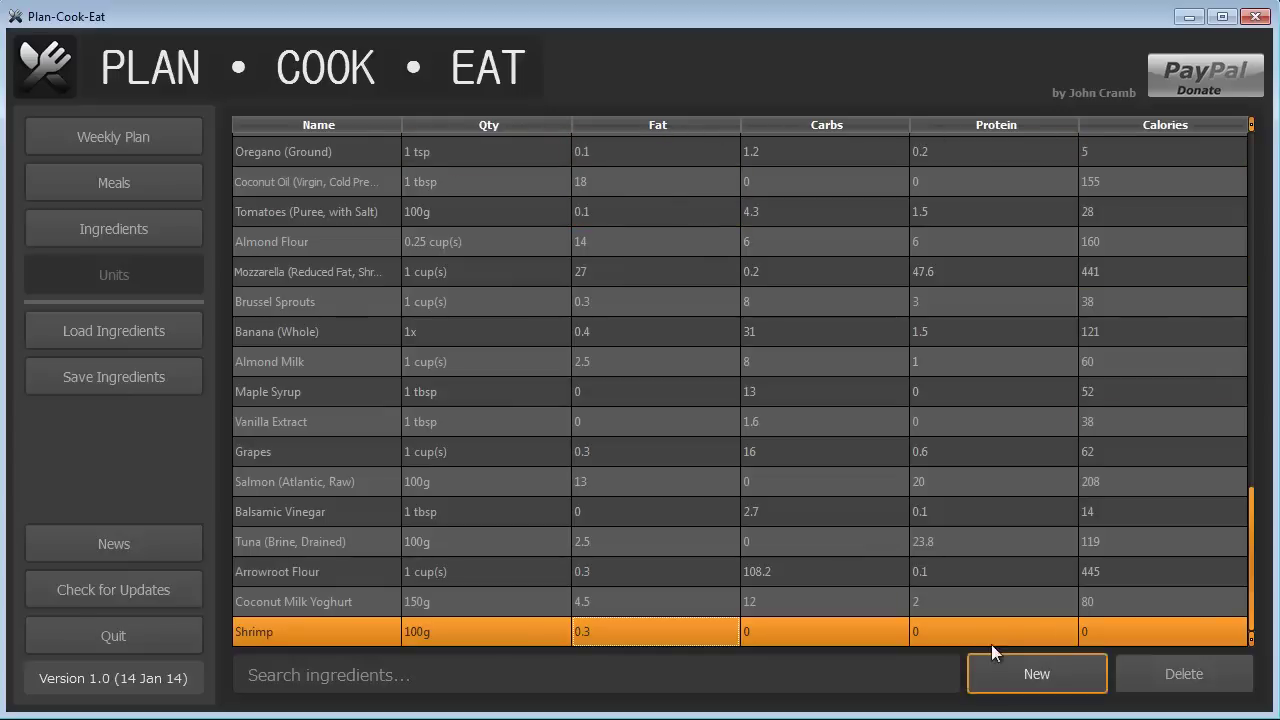
Step: Enter 1/2 as Shrimp's quantity (stored as 0.5), then replace it with 3x
double_click(502, 639)
type("1")
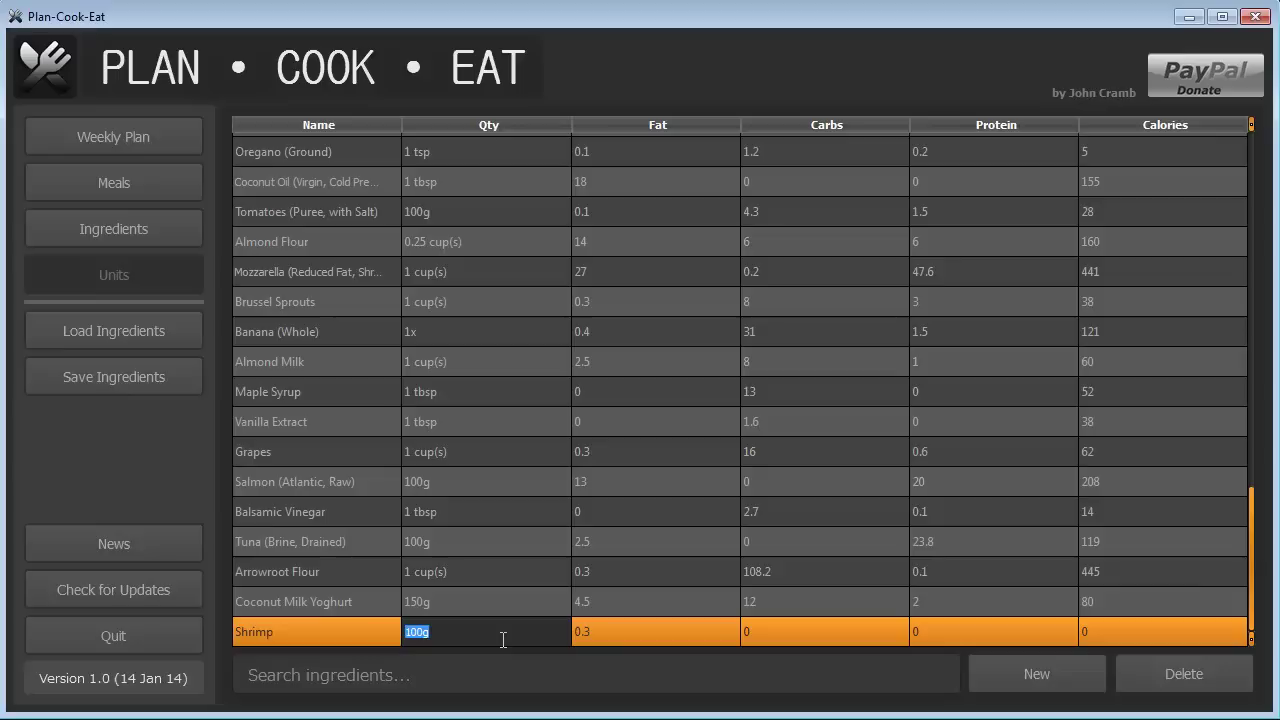
type("/2")
key("Return")
double_click(501, 639)
type("3 x")
key("Return")
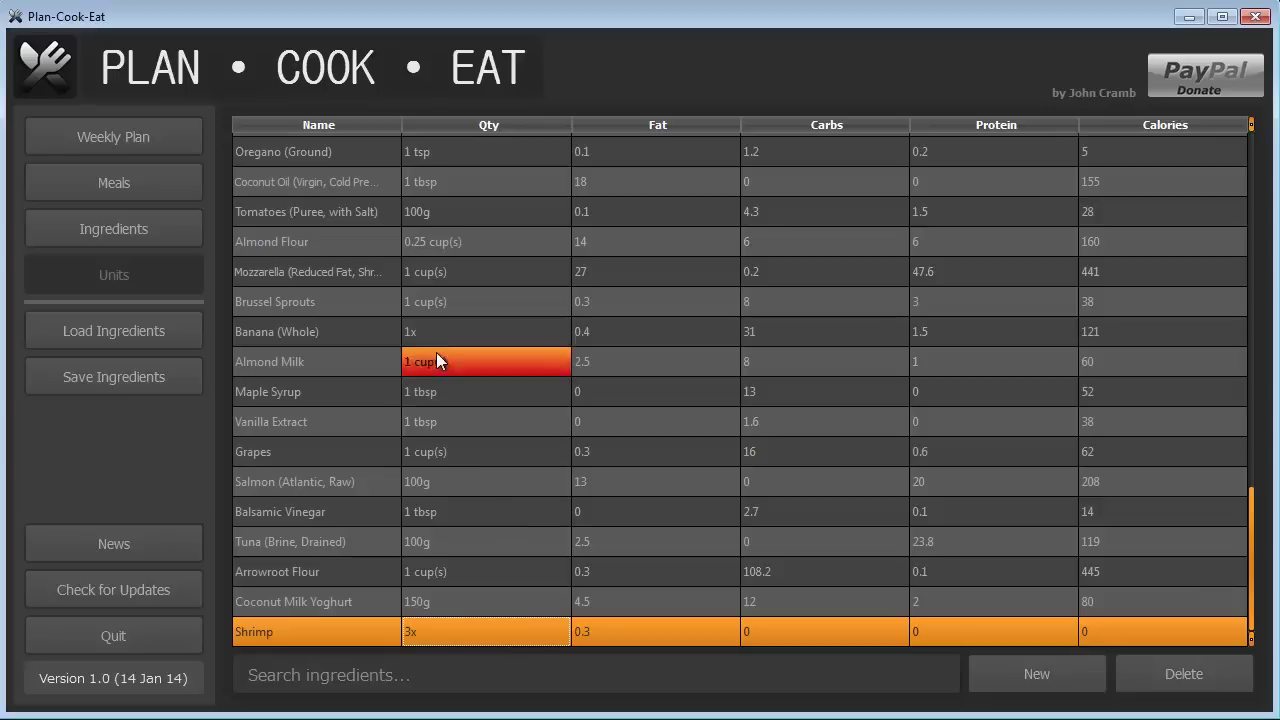
double_click(439, 634)
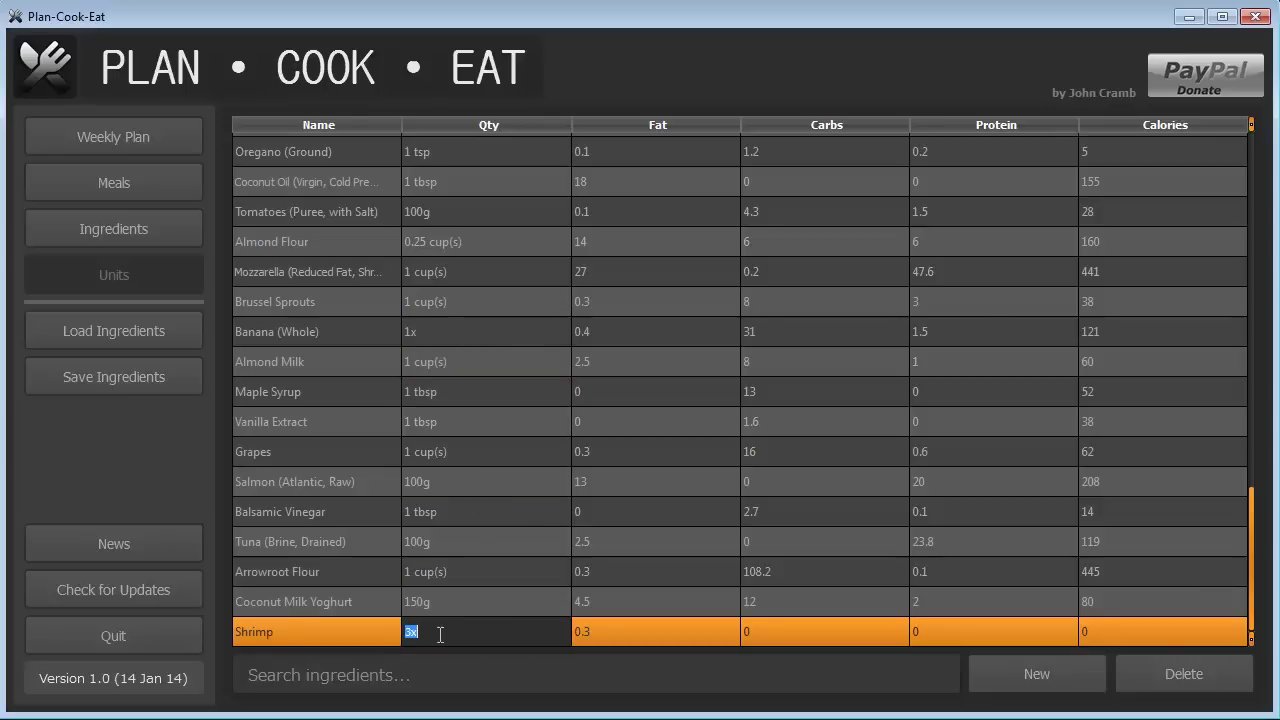
left_click(508, 630)
key("Return")
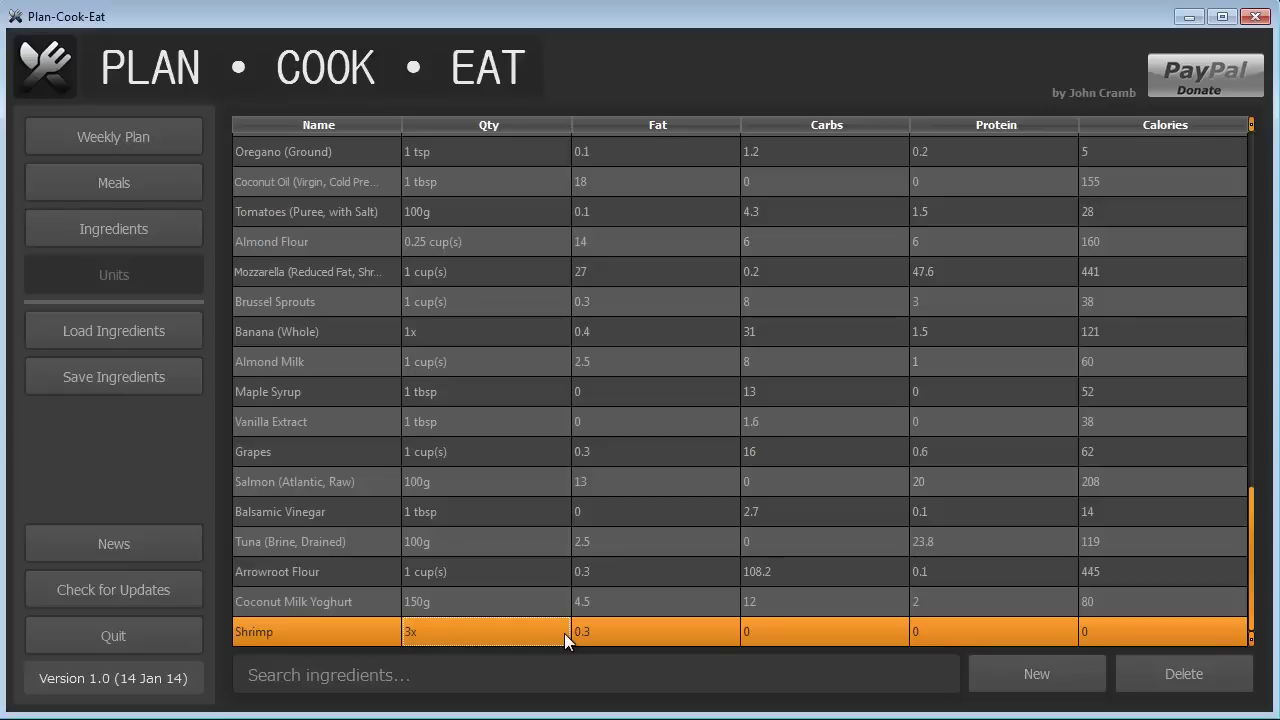
Step: Try 1 tbsp and then 1 cup(s) as Shrimp's quantity
double_click(455, 632)
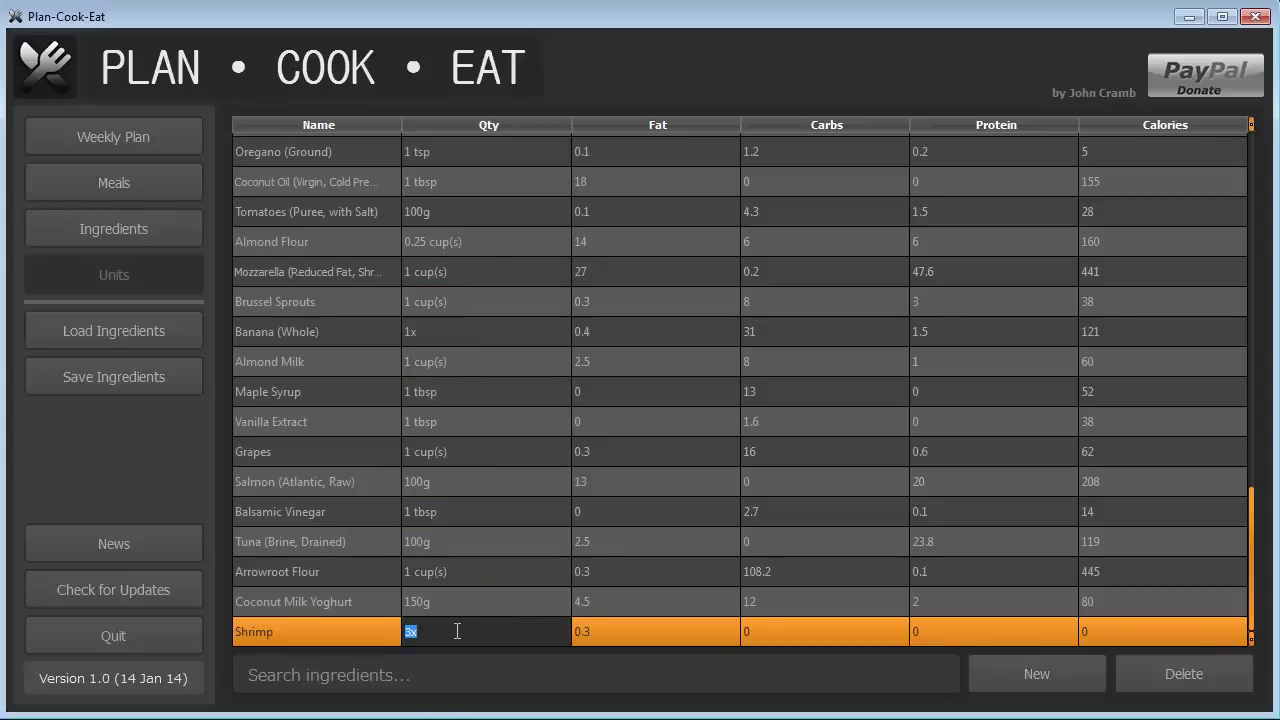
type("1 ts")
key("BackSpace")
type("bsp")
key("BackSpace")
key("BackSpace")
key("BackSpace")
key("BackSpace")
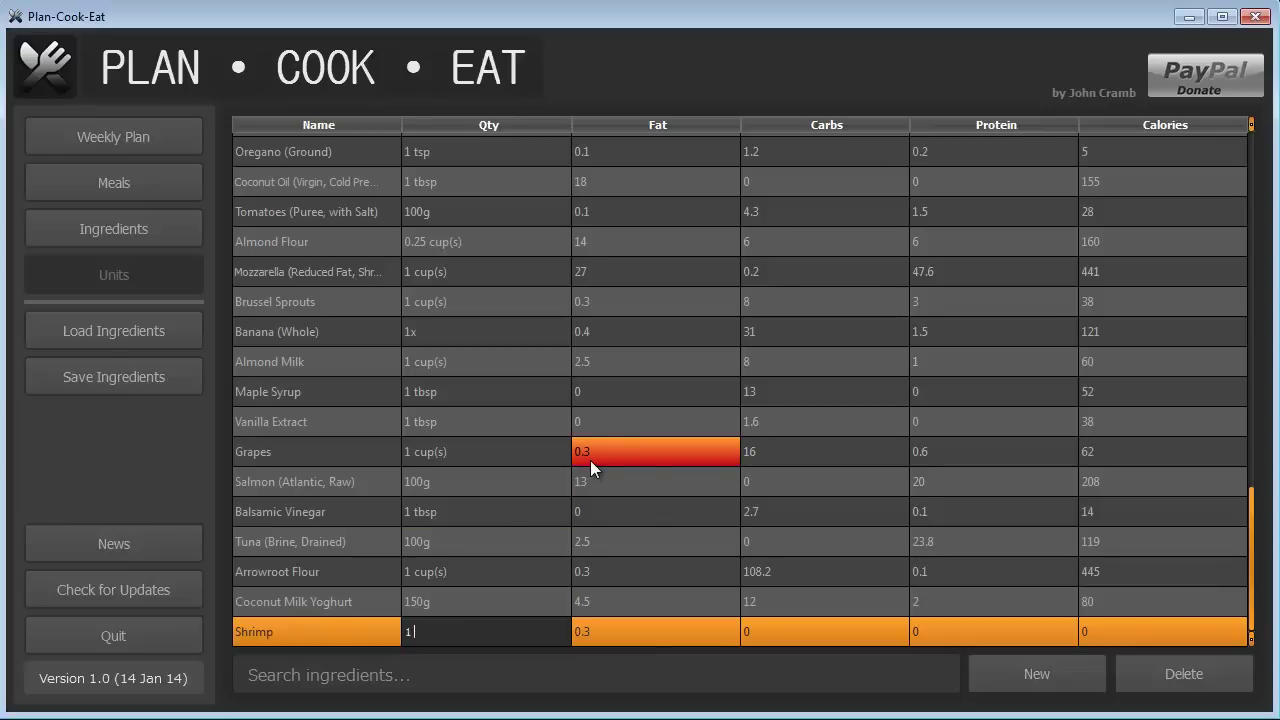
type("cup(s)")
Step: Try 100g, 100 oz and 100 lbs, then clear the quantity so it shows nan
type("00g")
type("oz")
key("BackSpace")
key("BackSpace")
type("lbs")
key("BackSpace")
key("BackSpace")
key("BackSpace")
key("BackSpace")
key("BackSpace")
key("BackSpace")
key("Return")
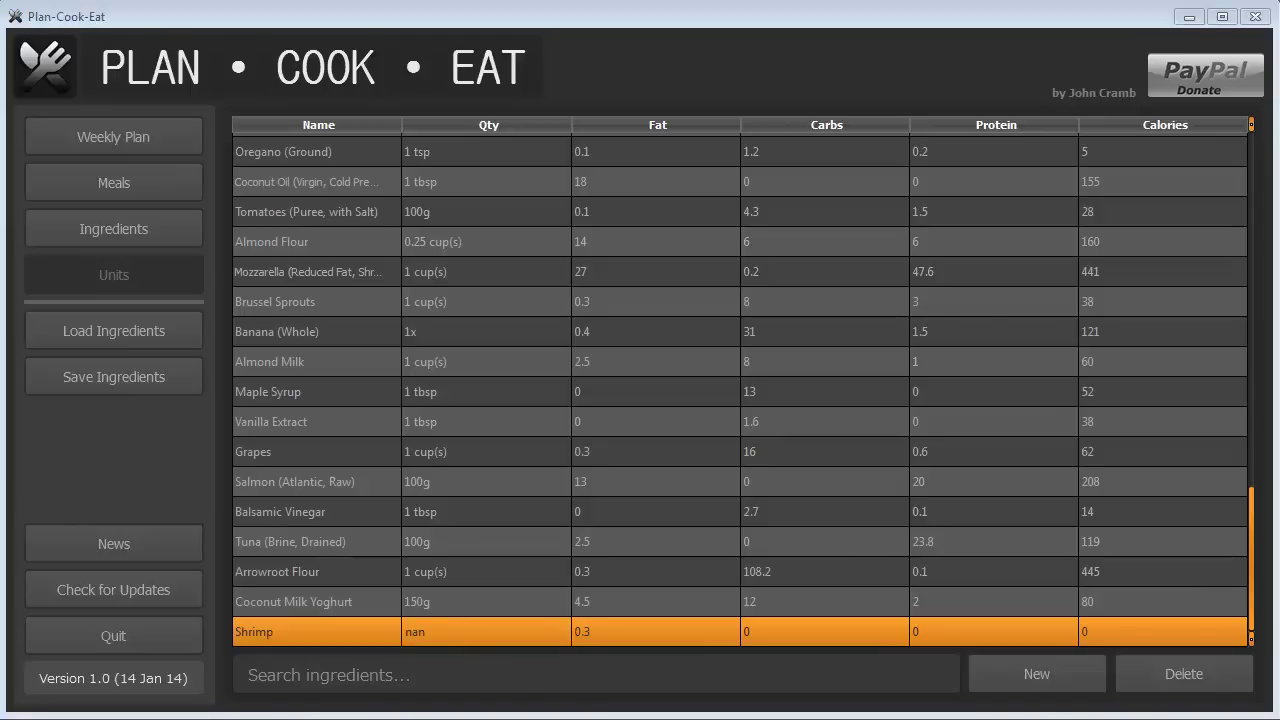
Step: Review the gram, kilogram and pound unit entries in units.json, then close Notepad
key("alt+Tab")
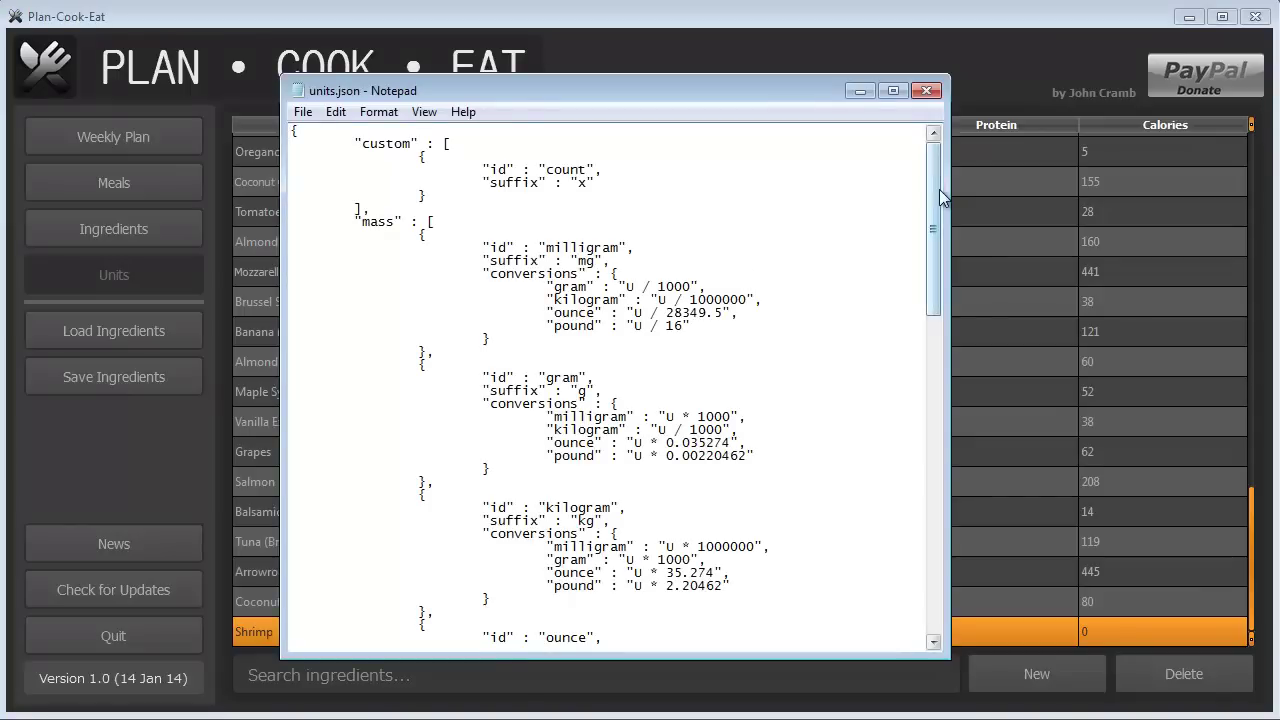
left_click_drag(939, 189, 941, 252)
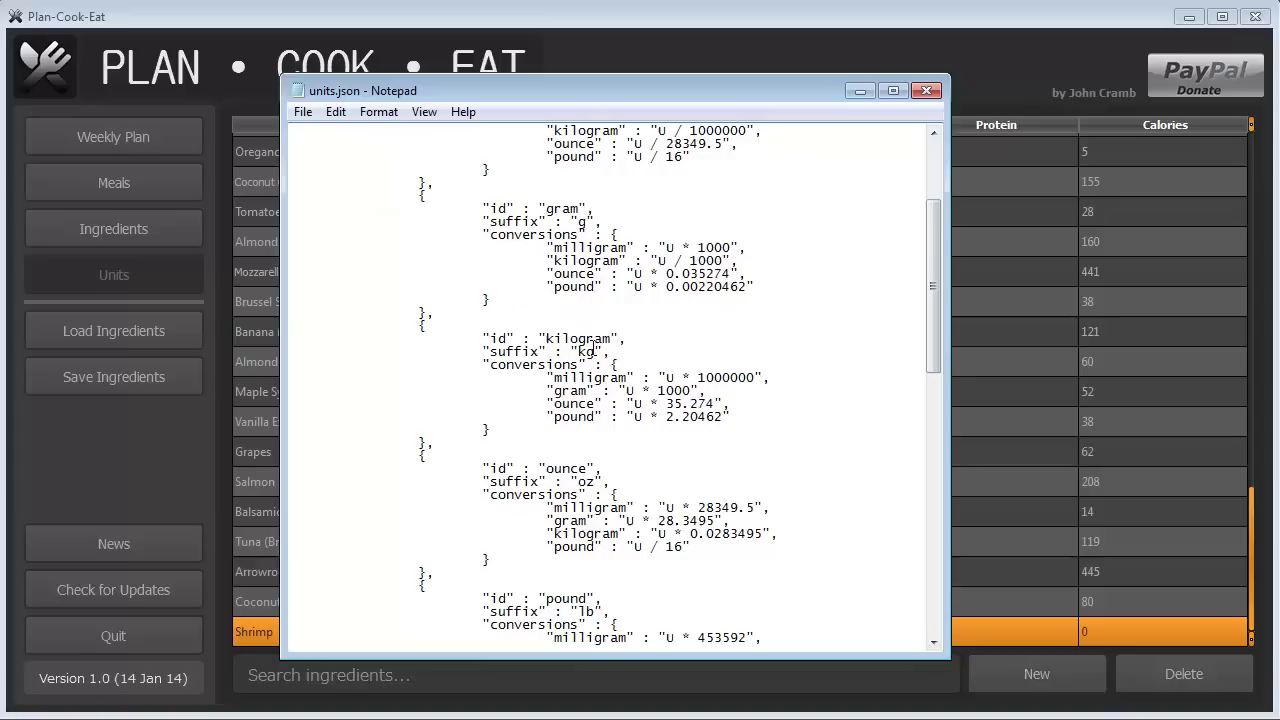
left_click(624, 341)
double_click(580, 222)
left_click_drag(934, 263, 924, 172)
double_click(585, 390)
left_click(746, 375)
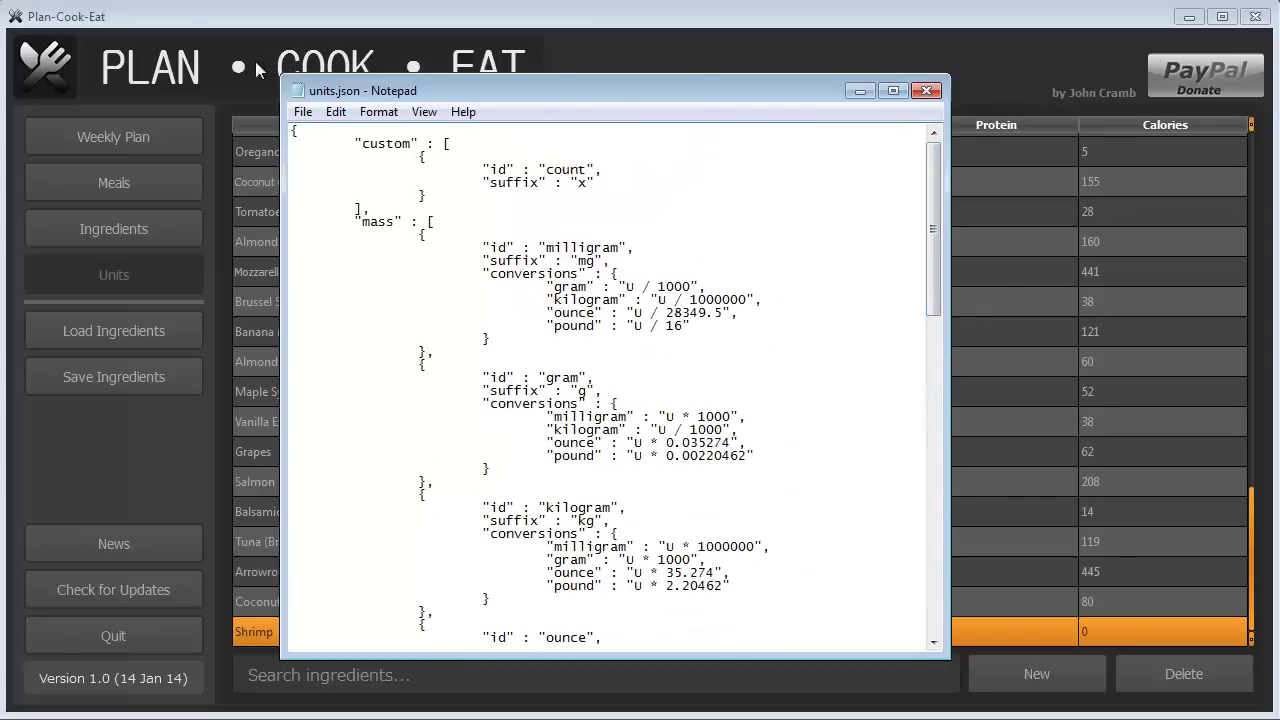
left_click_drag(552, 228, 737, 471)
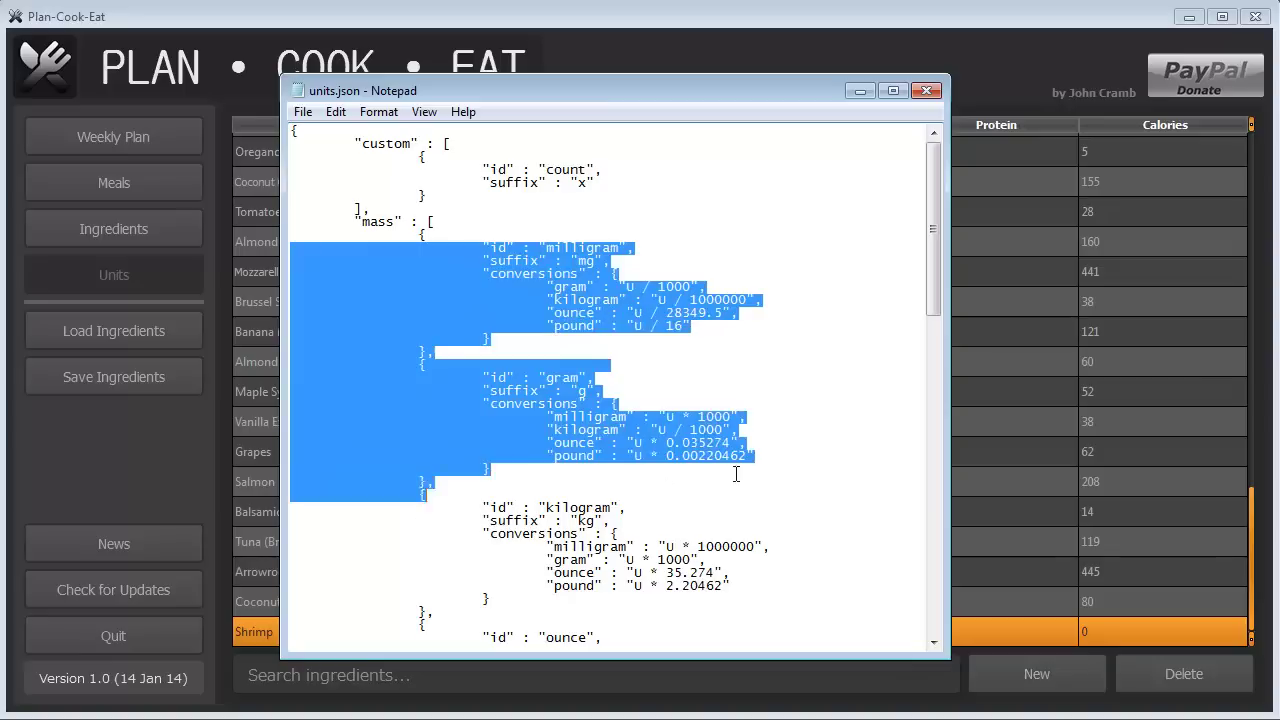
left_click(850, 384)
left_click_drag(935, 200, 934, 497)
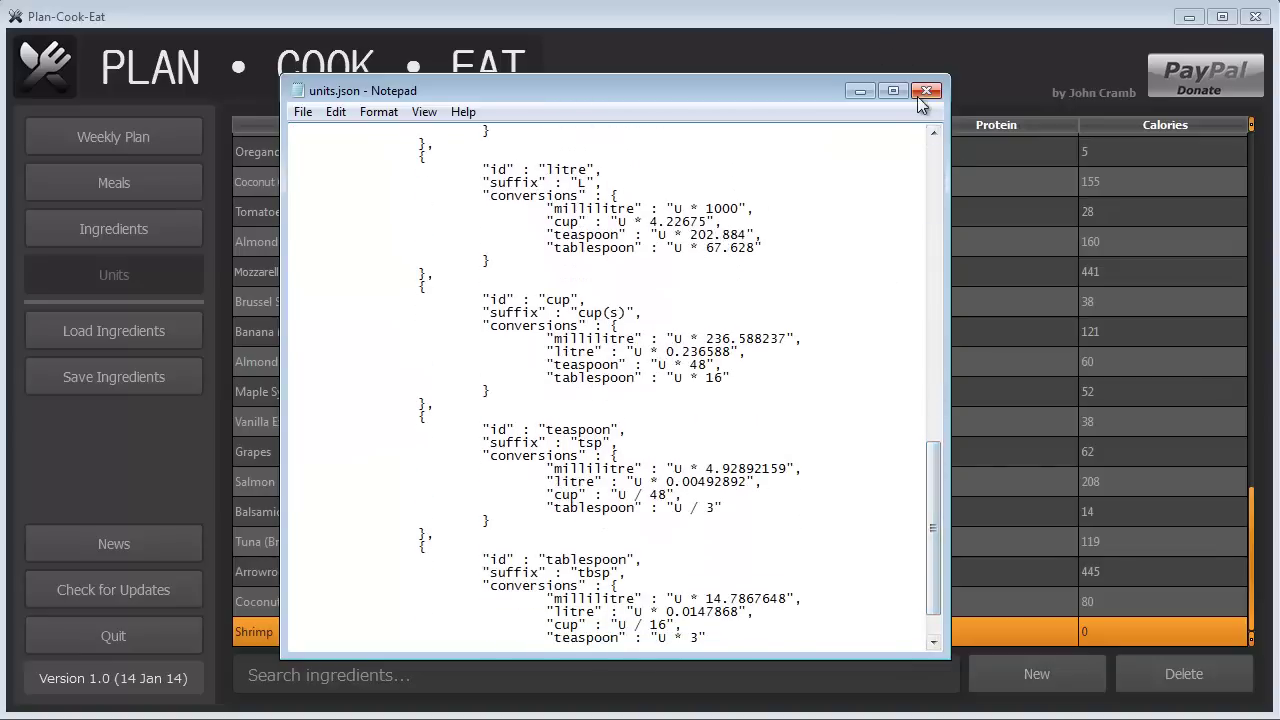
left_click(926, 91)
Step: Scroll down to Shrimp in the ingredients table and enter 100g as its quantity
left_click(512, 330)
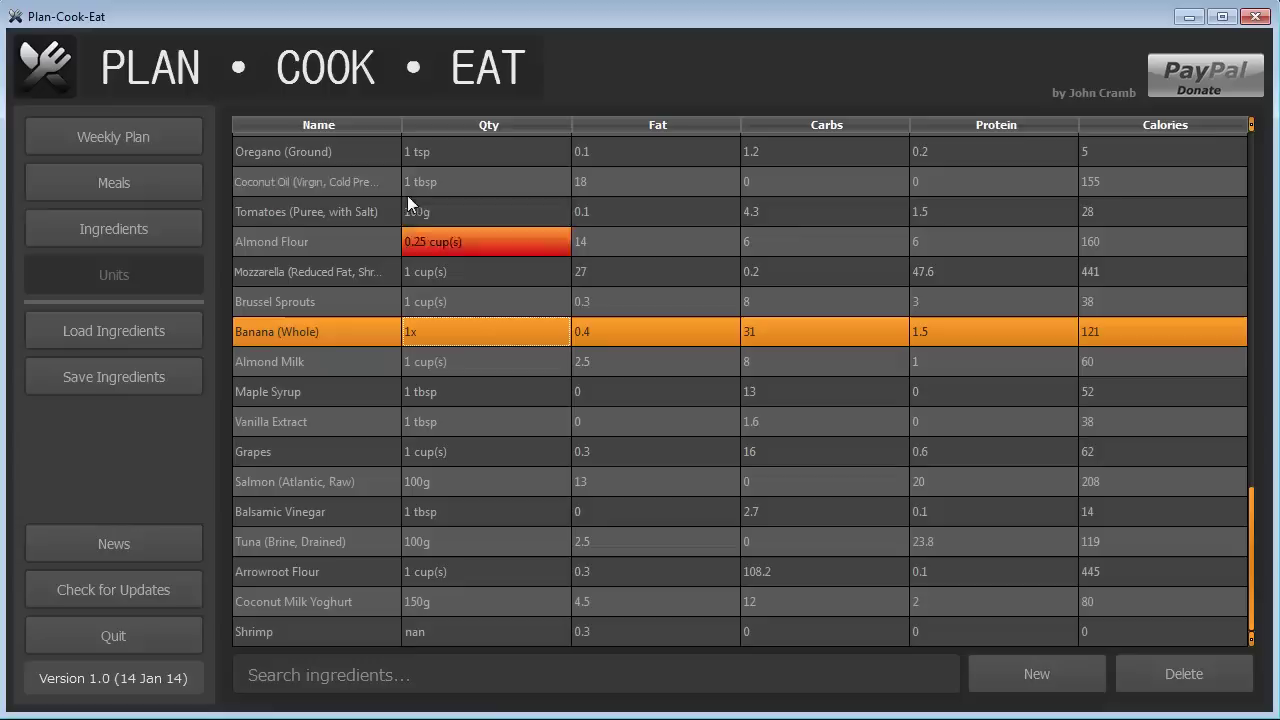
scroll(514, 456, "up", 10)
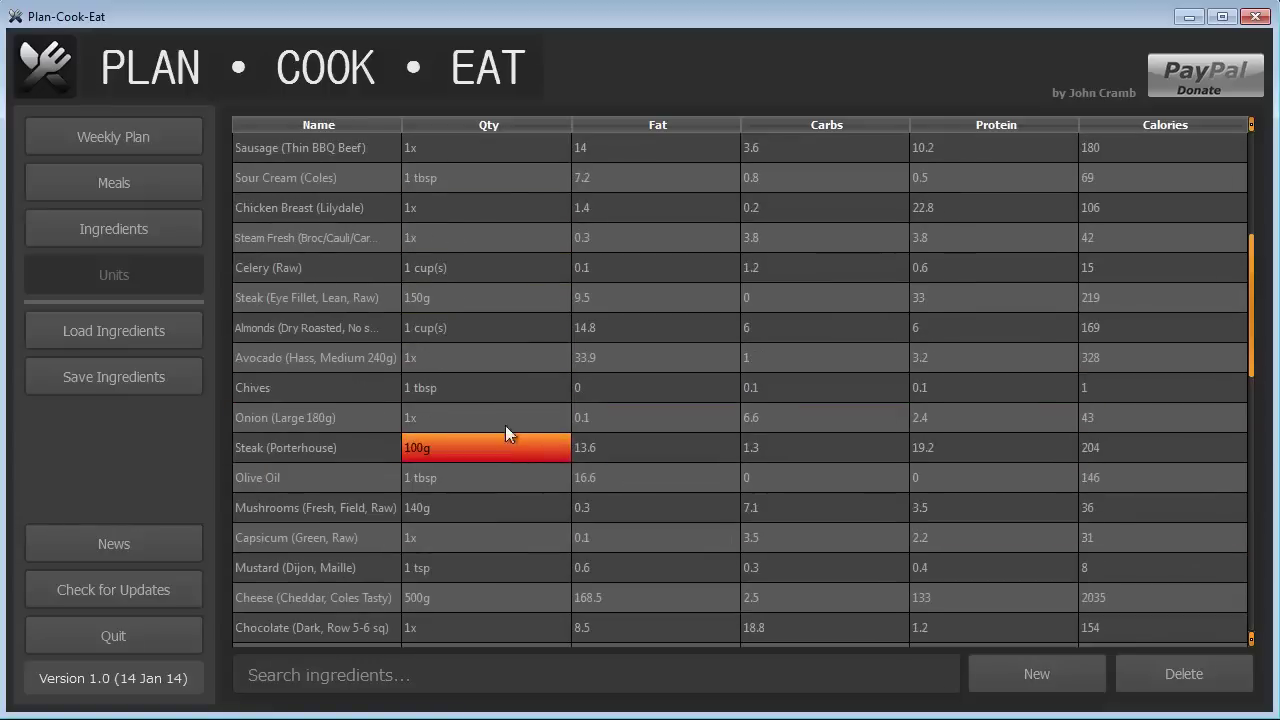
scroll(506, 344, "down", 6)
scroll(506, 344, "down", 4)
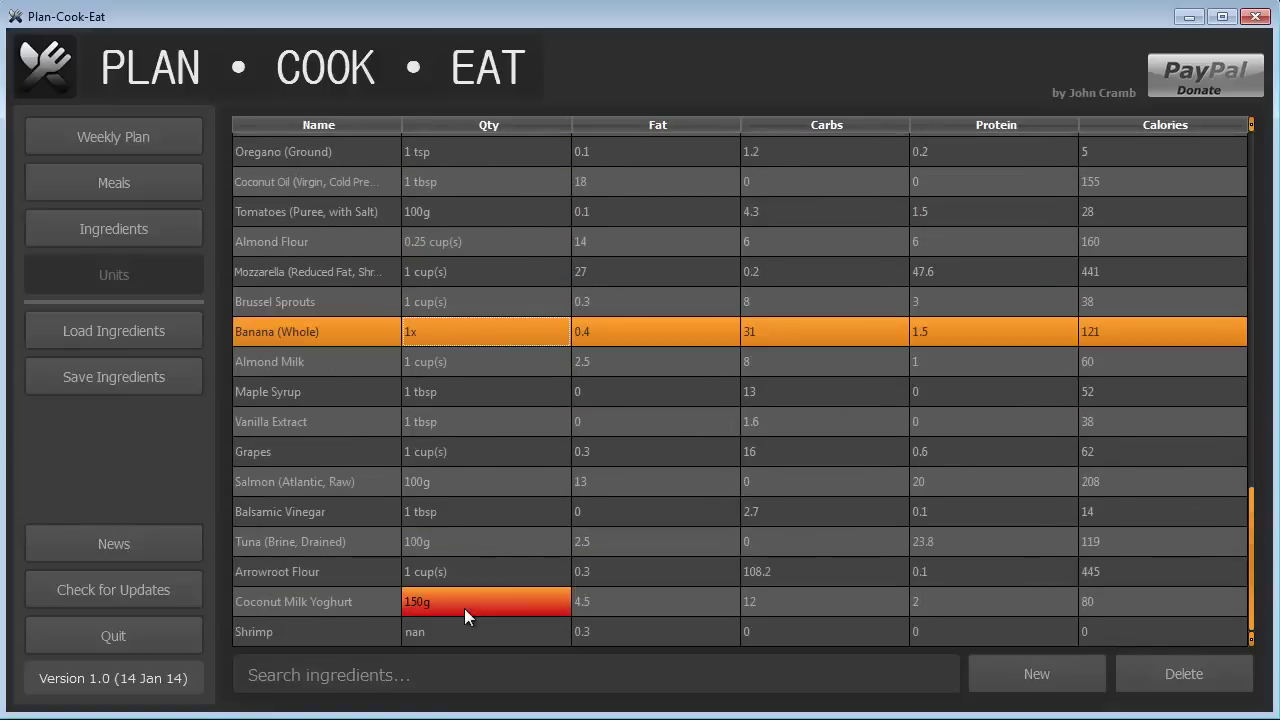
left_click(476, 639)
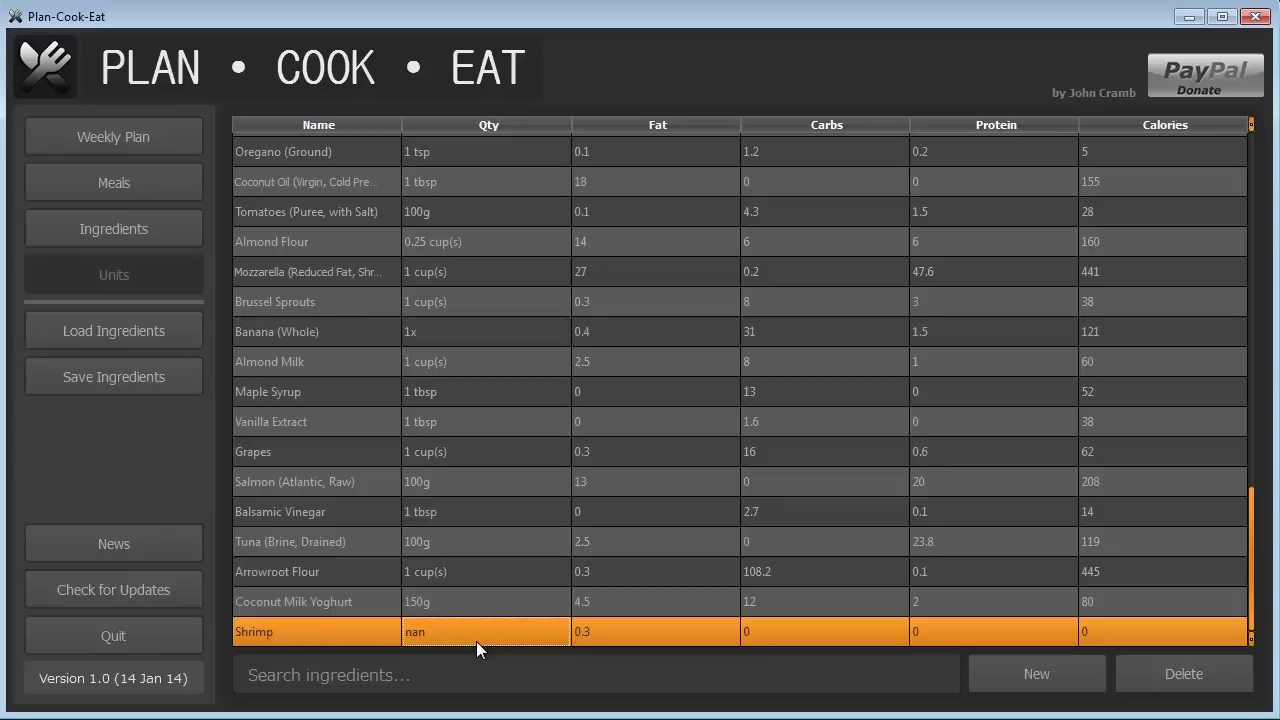
left_click(476, 641)
type("100g")
key("Return")
Step: On the Meals page, inspect the Paleo Tacos meal and its Spinach (Raw) nutrition
left_click(108, 186)
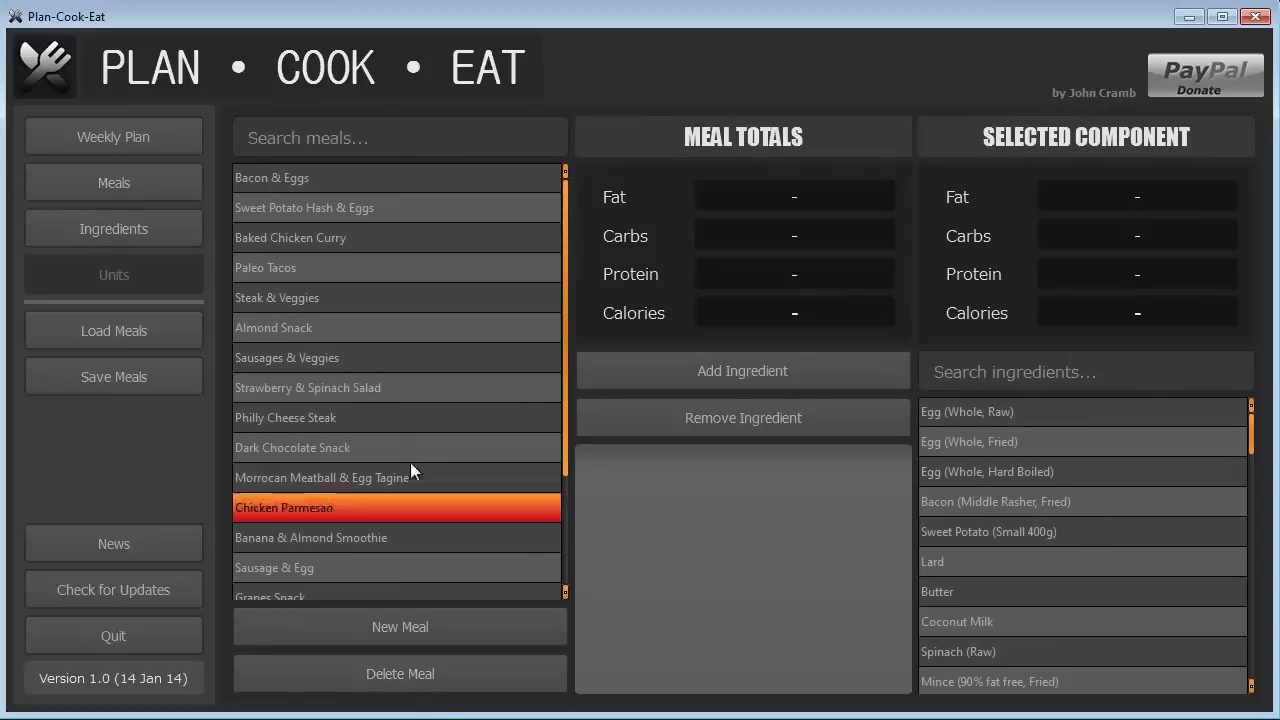
left_click(343, 266)
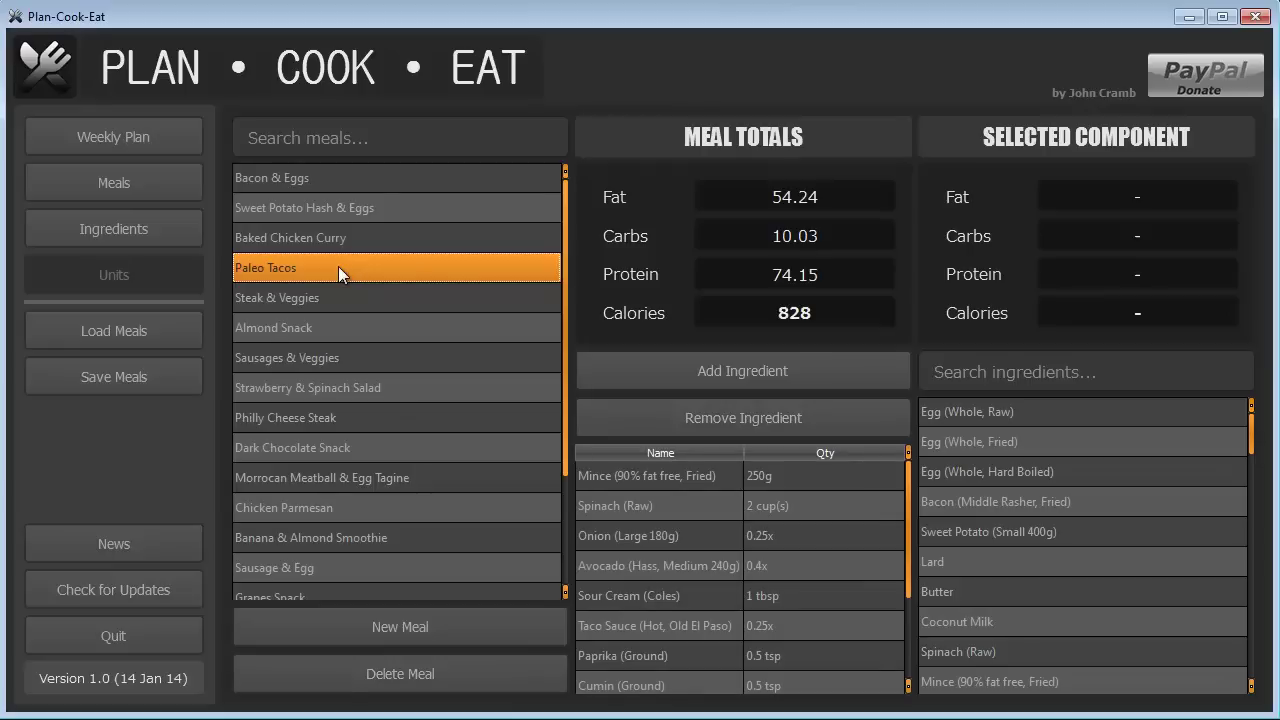
double_click(338, 266)
key("Home")
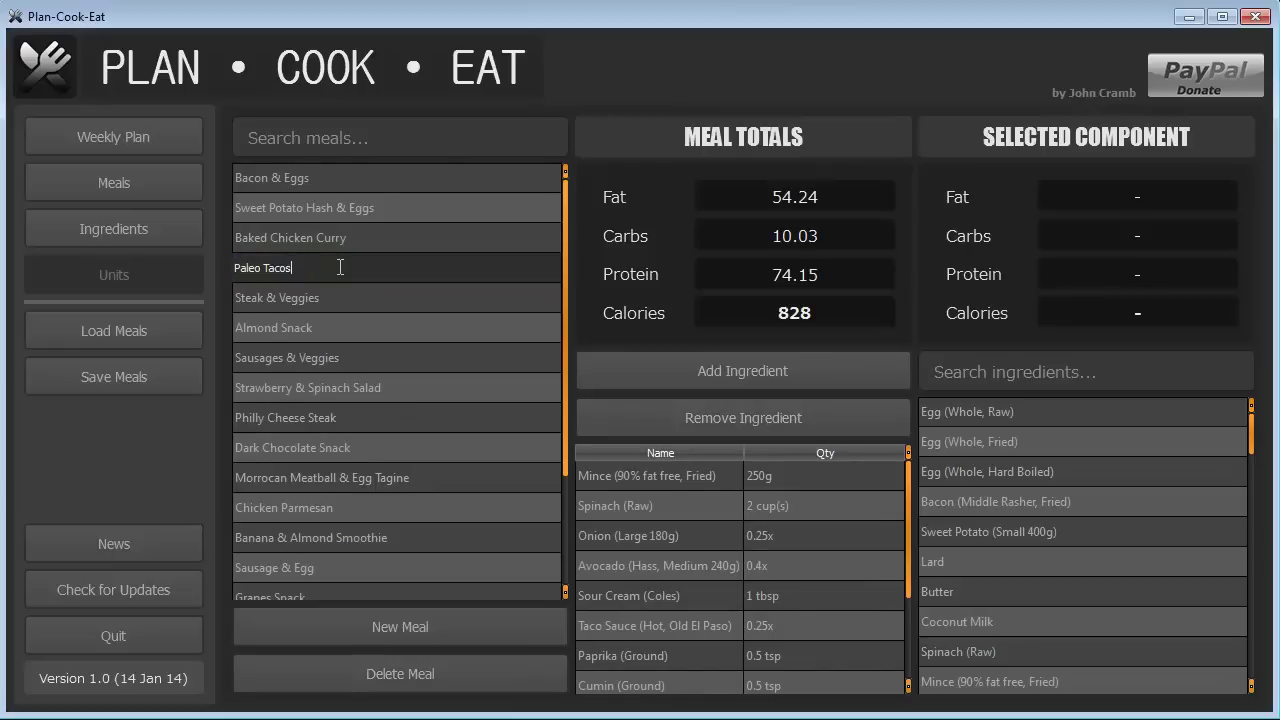
key("Return")
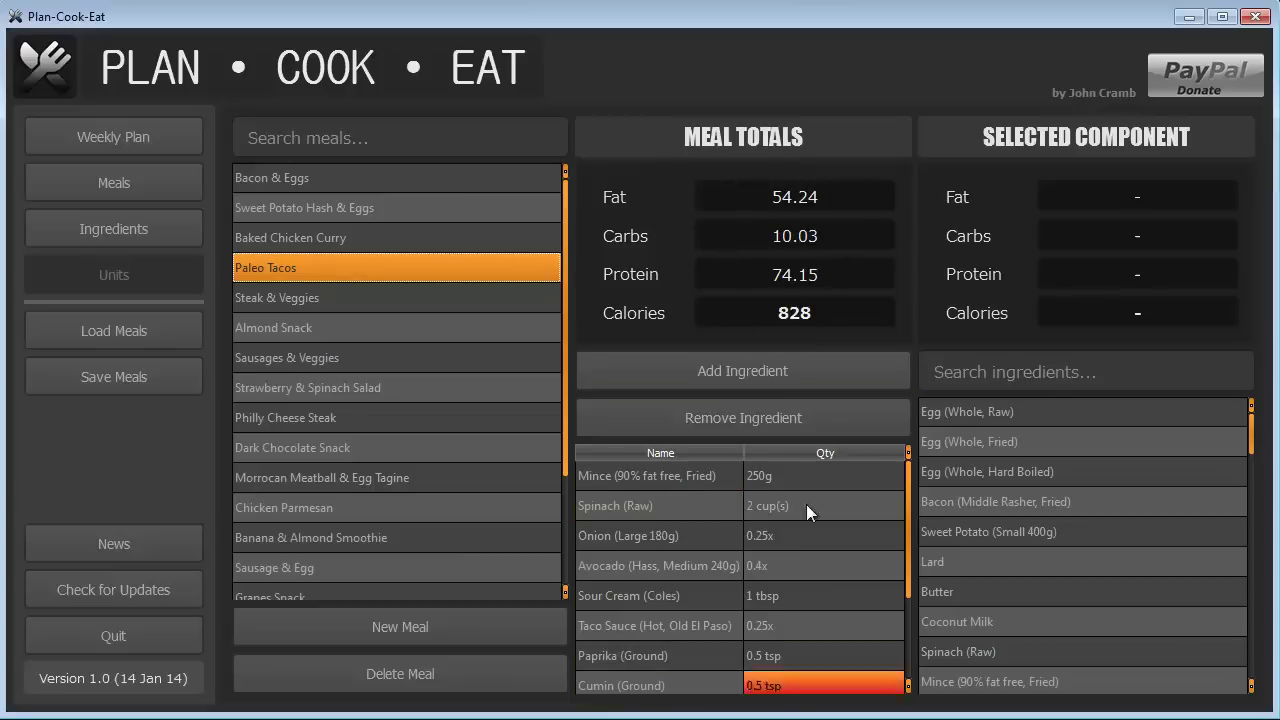
left_click(658, 513)
scroll(724, 540, "down", 1)
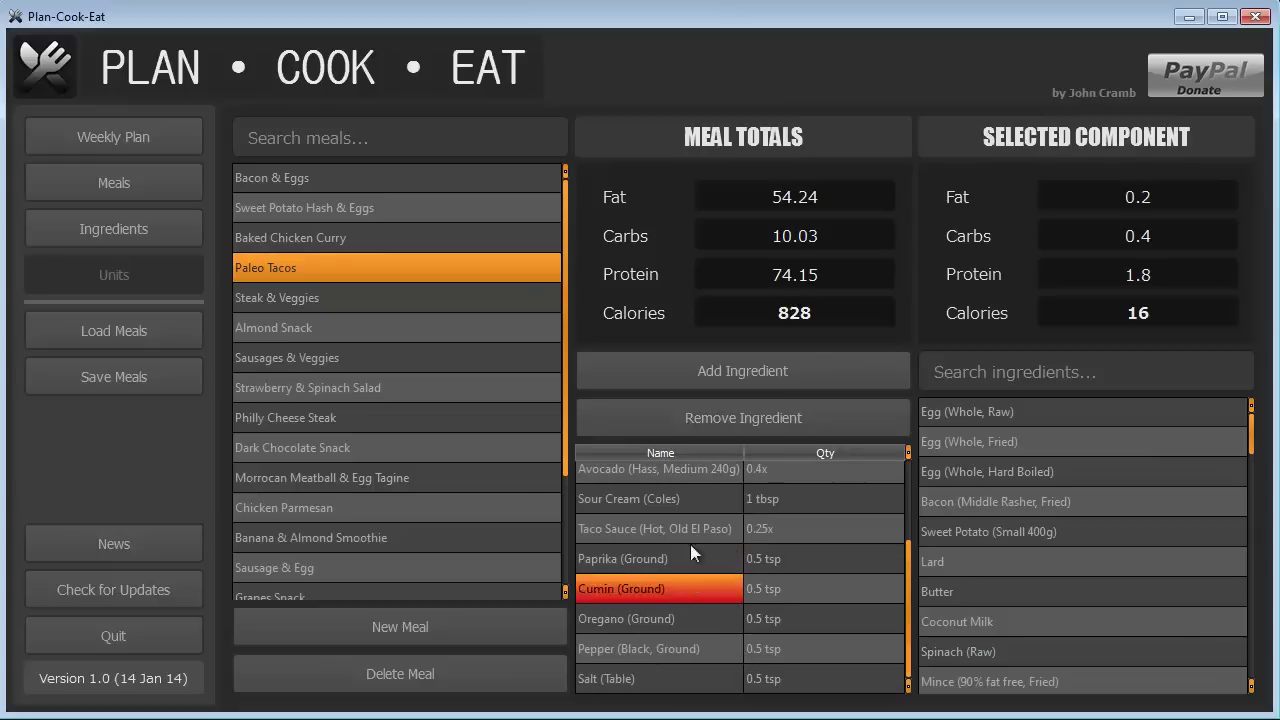
Step: Create a new meal and name it Shrimp Snack
left_click(440, 626)
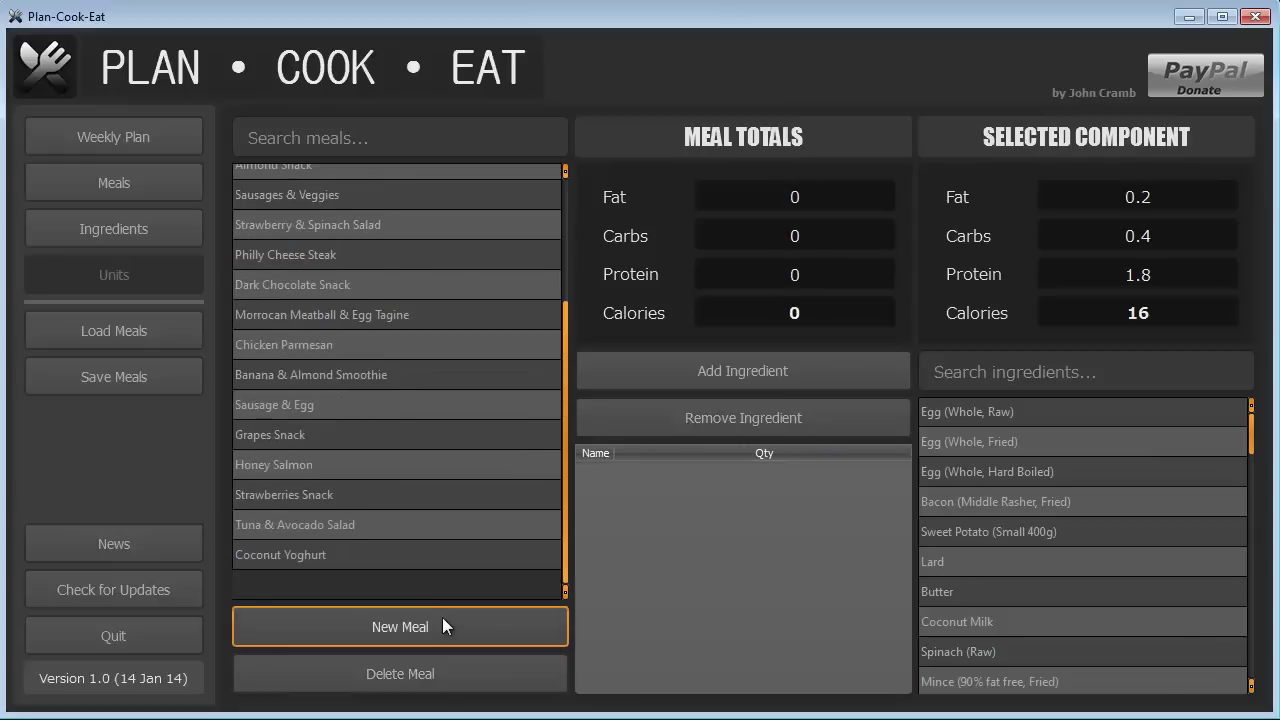
type("Awesome Meal")
key("ctrl+a")
type("Shrimp Snack")
key("Return")
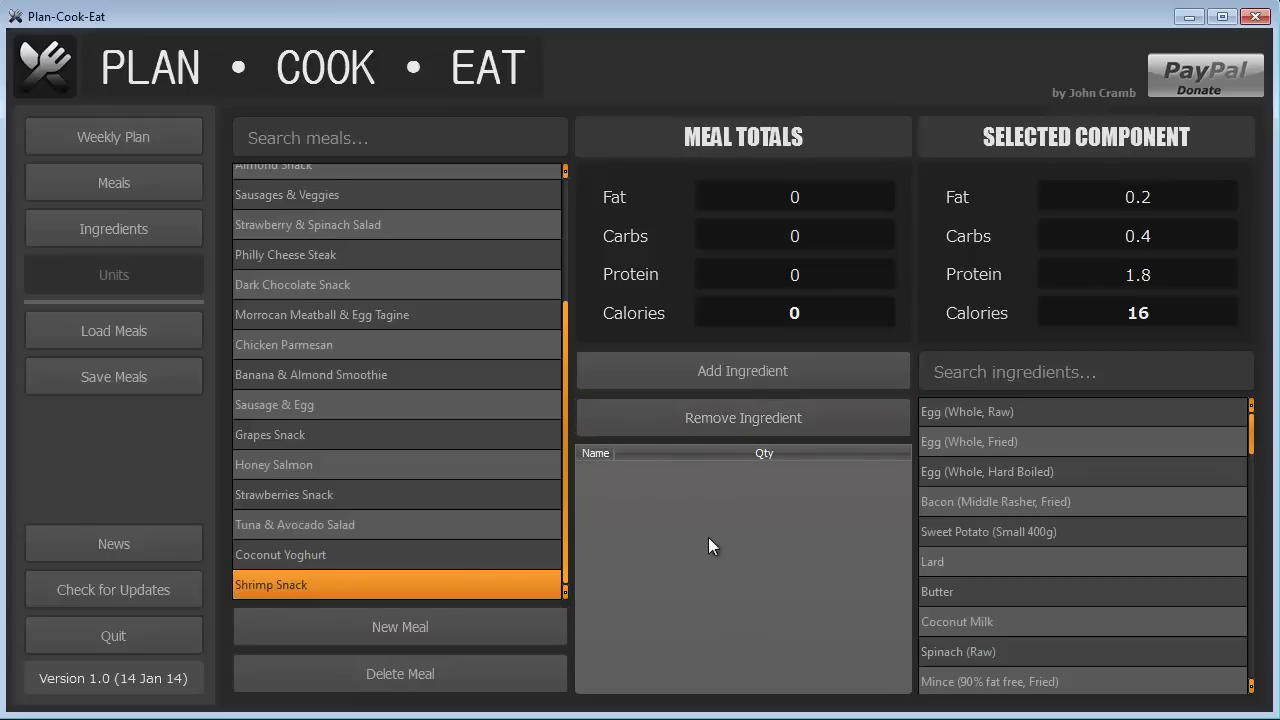
Step: Find Shrimp by searching 'Shri', add it to the meal, and set its quantity to 200g
left_click(1059, 375)
type("Shri")
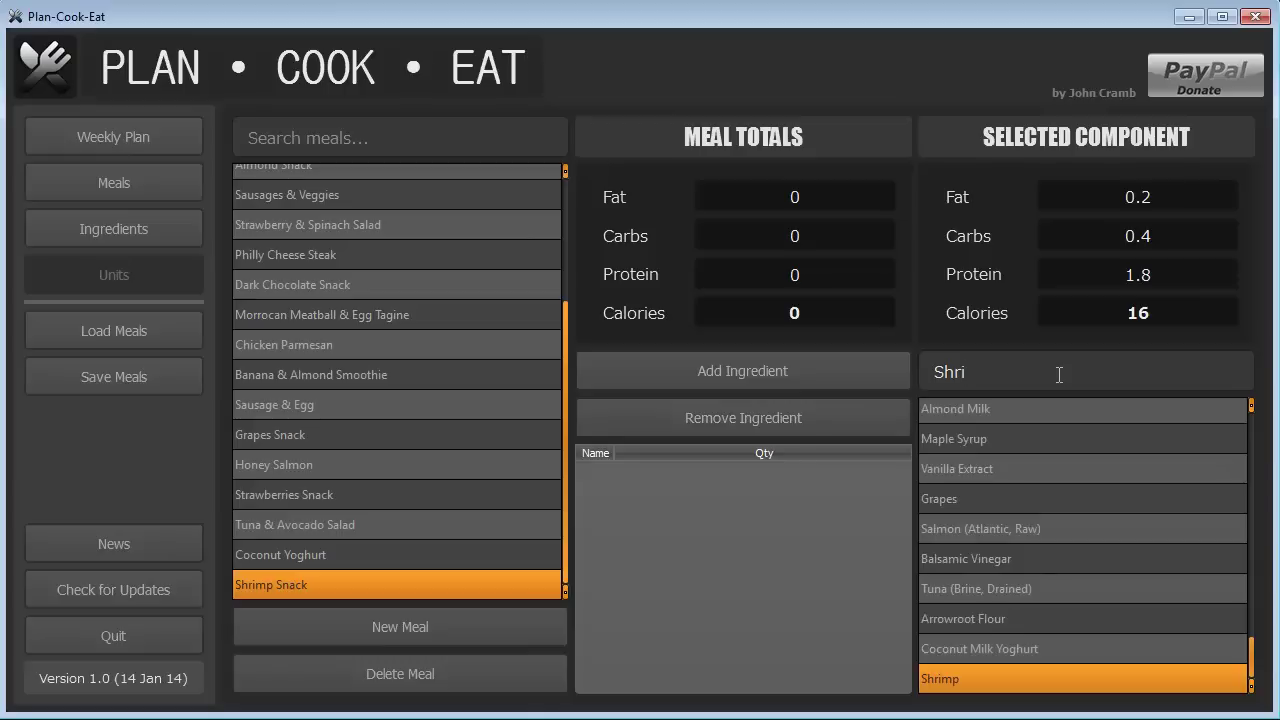
double_click(1000, 683)
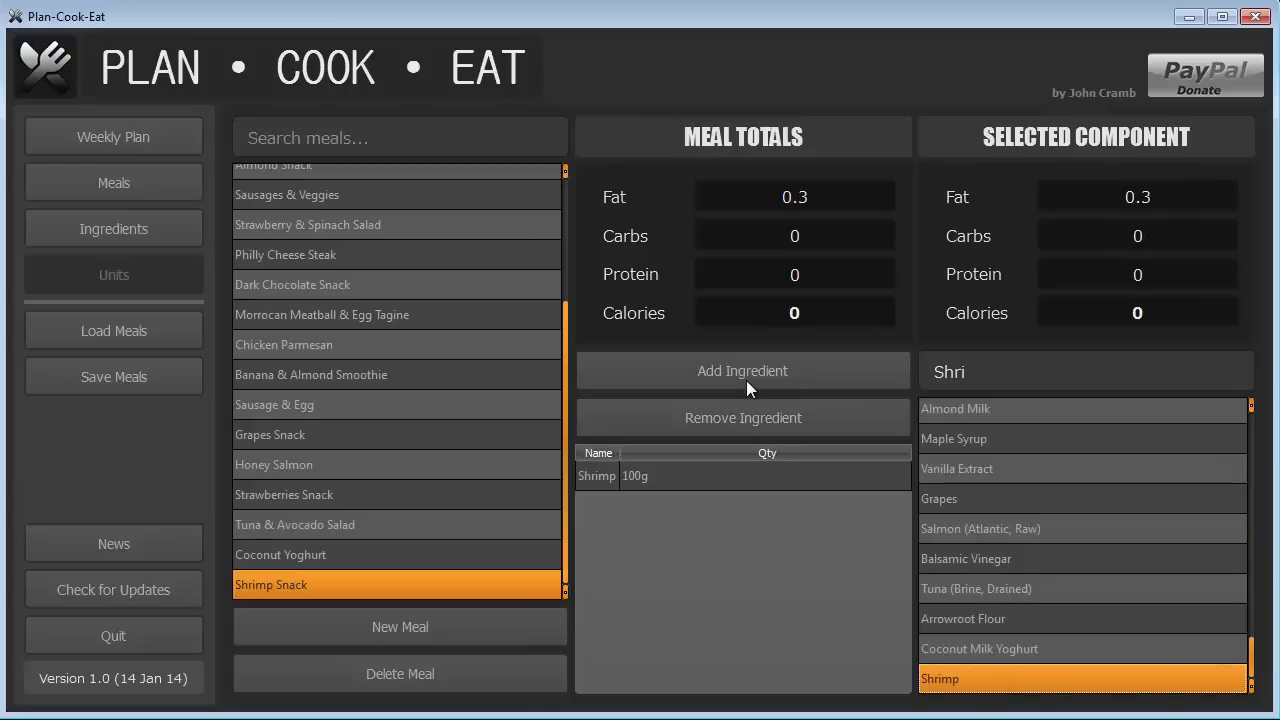
left_click(623, 484)
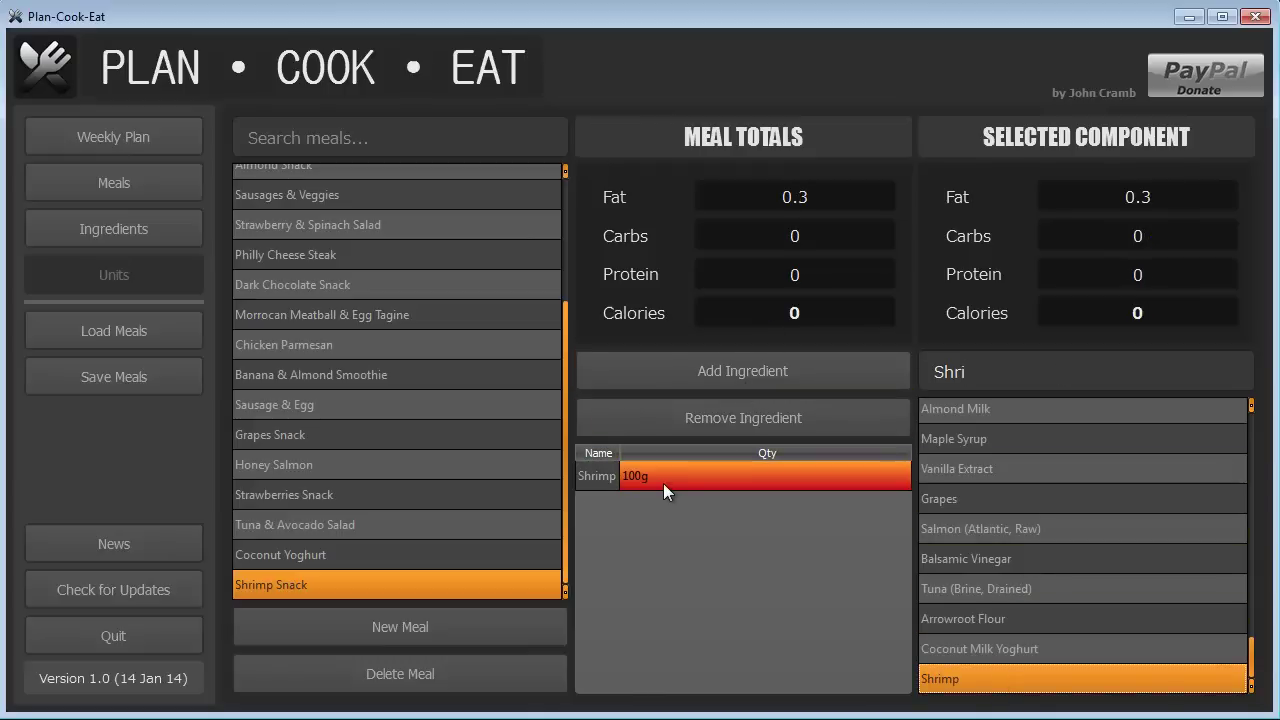
left_click(370, 555)
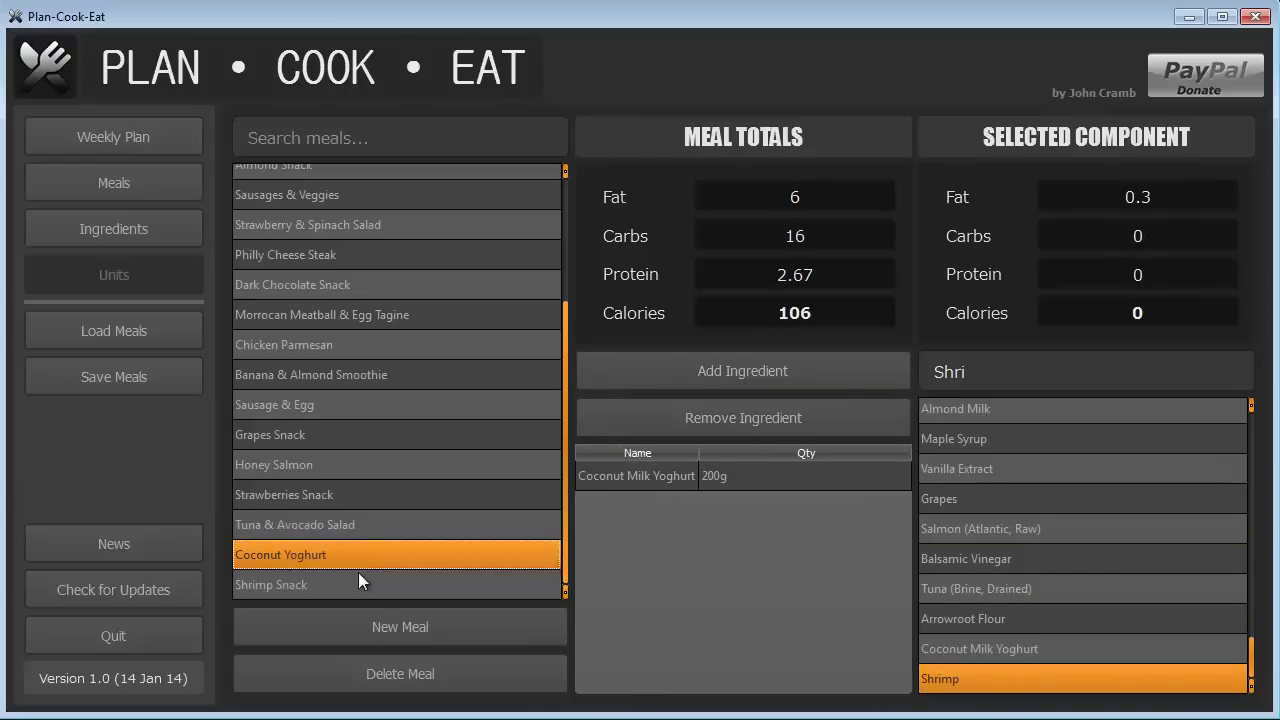
left_click(360, 582)
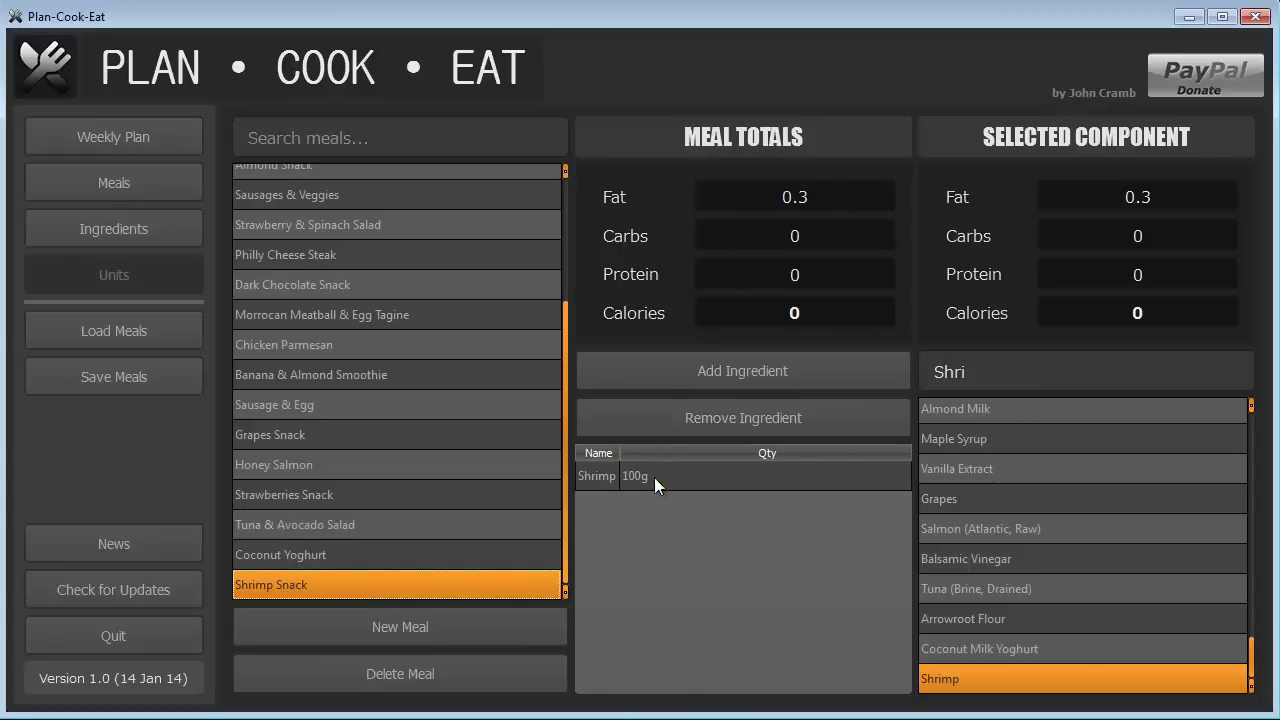
left_click(605, 478)
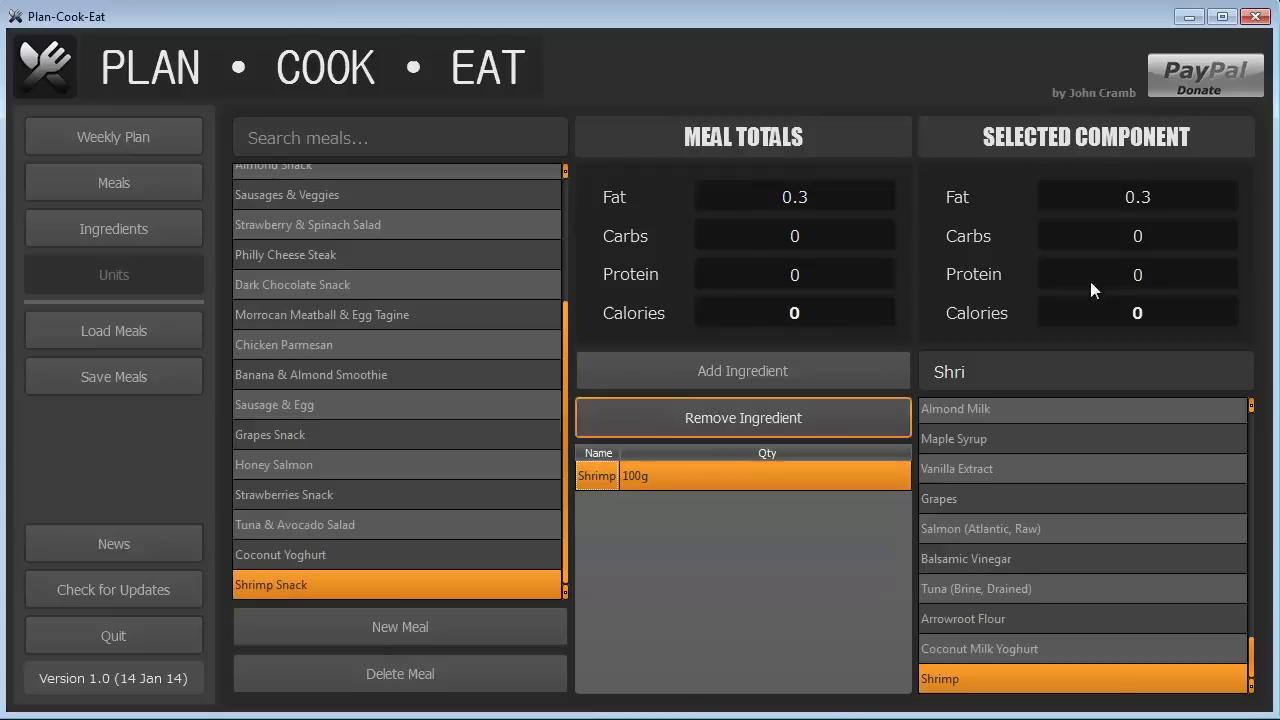
double_click(638, 479)
type("200g")
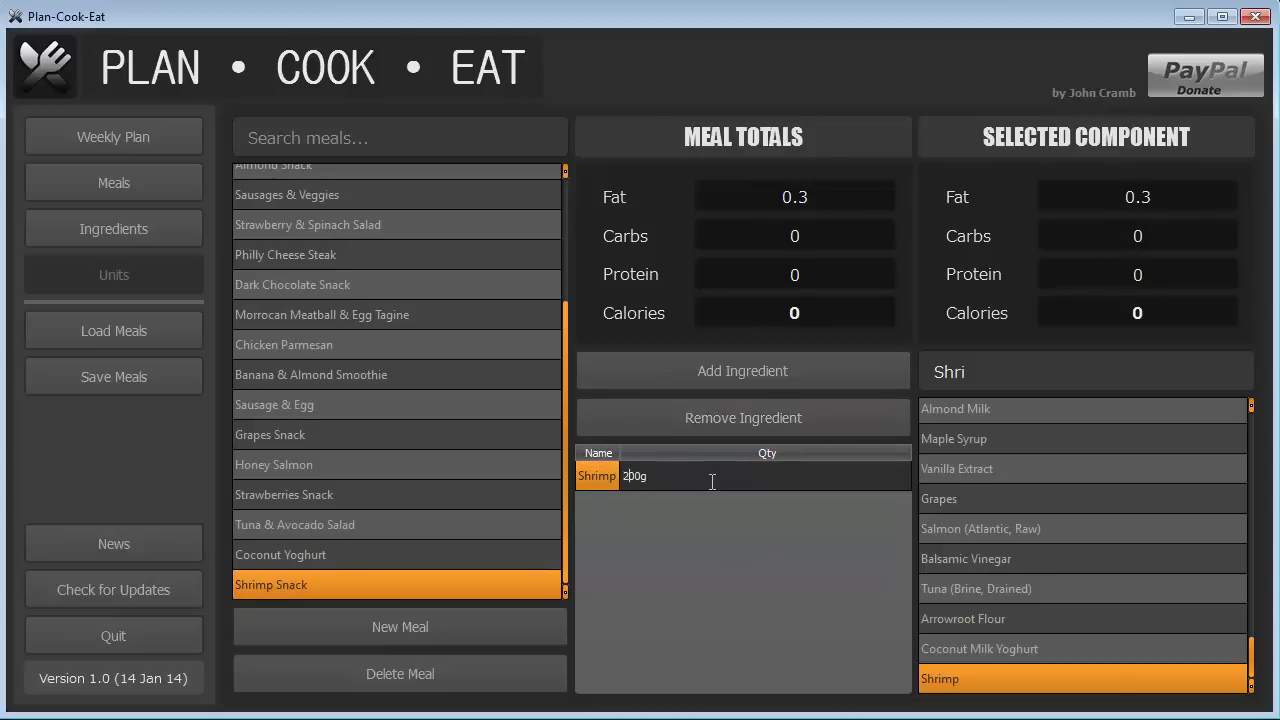
key("Return")
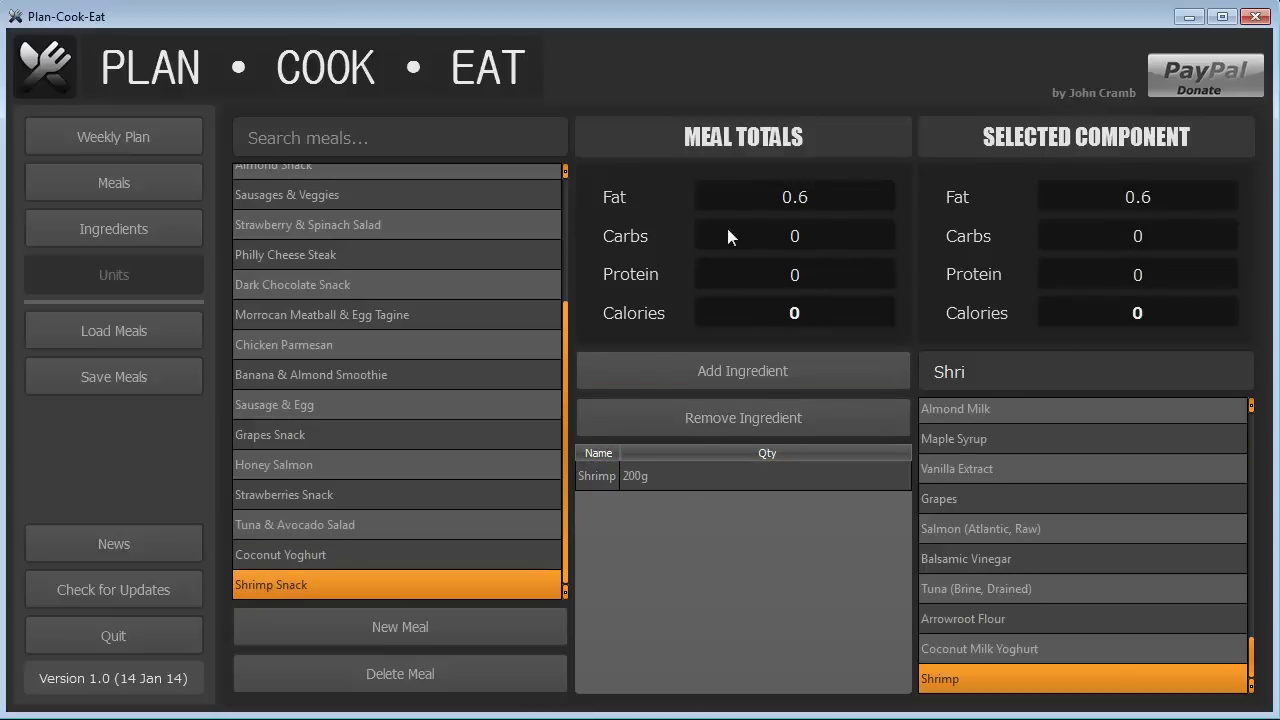
Step: Add 1 tbsp of Maple Syrup and check both ingredients' nutrition
left_click(597, 476)
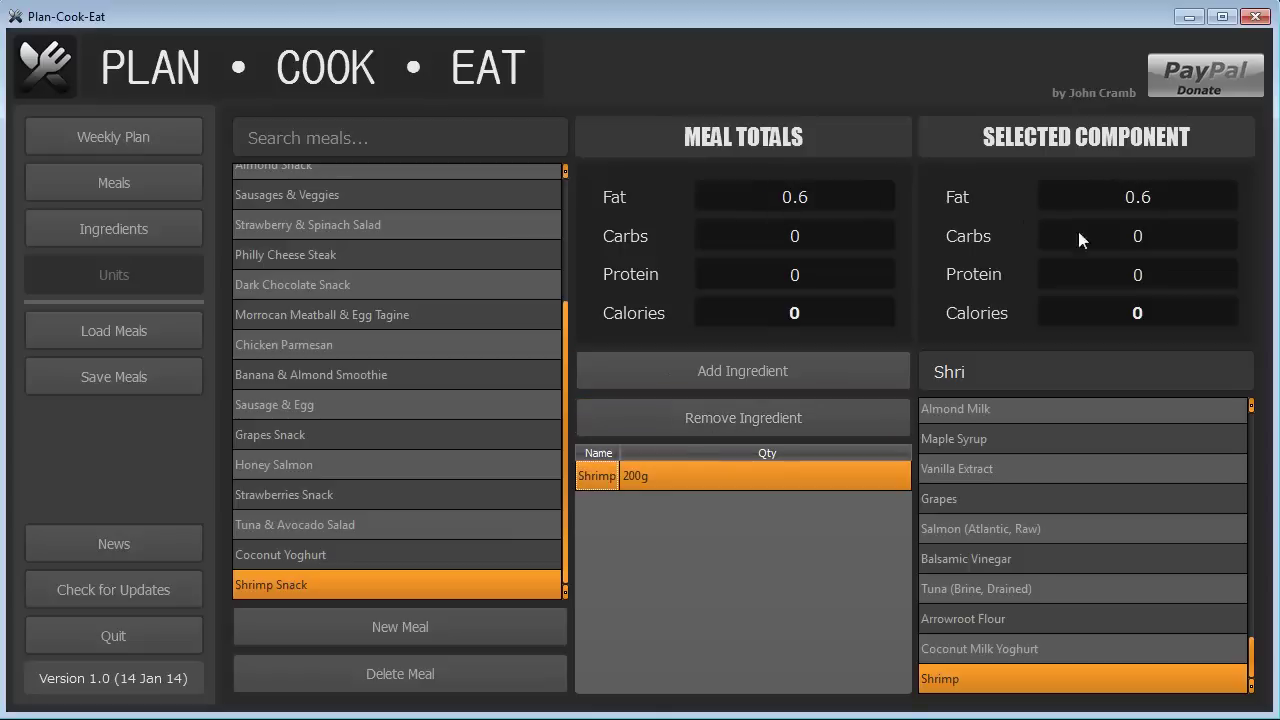
double_click(1030, 442)
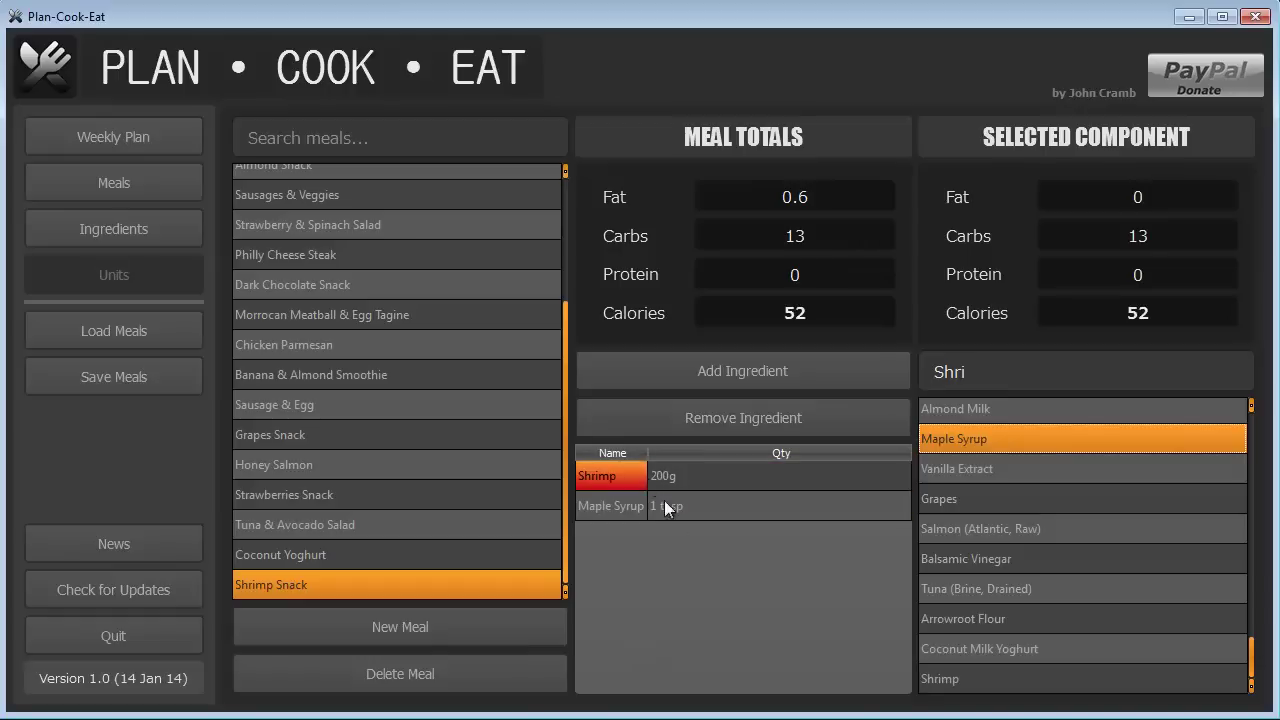
left_click(620, 476)
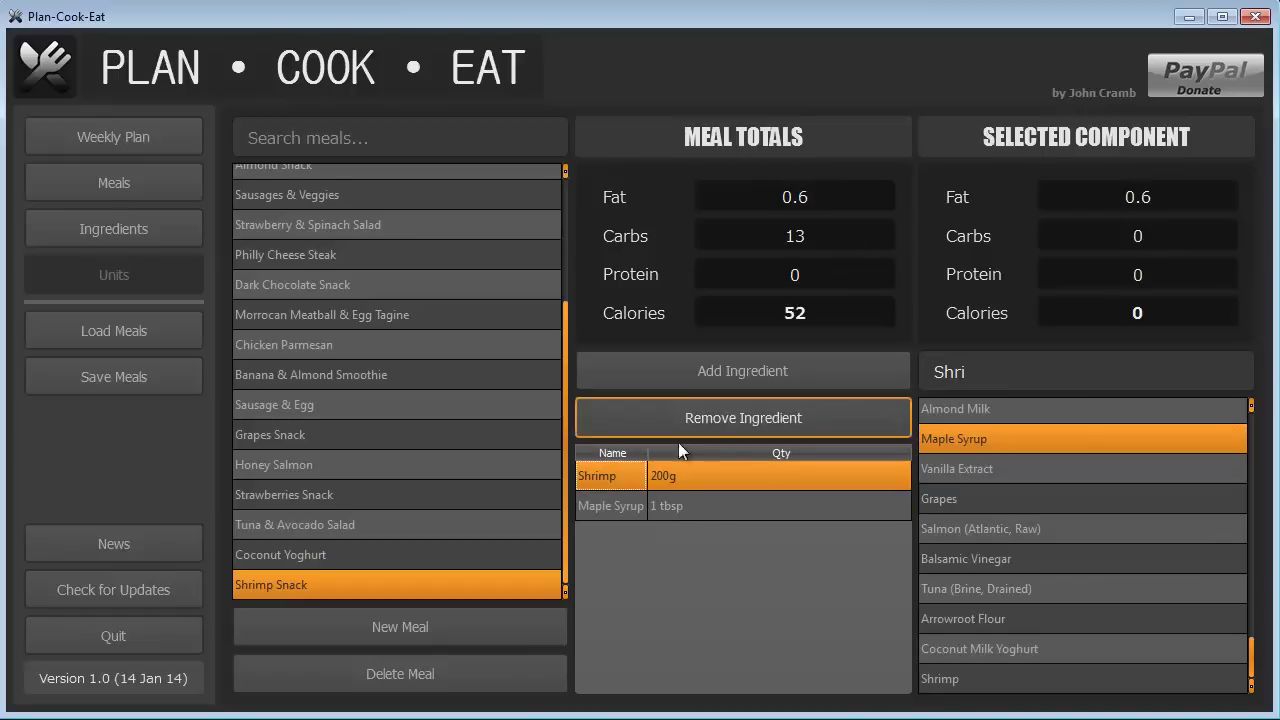
left_click(613, 506)
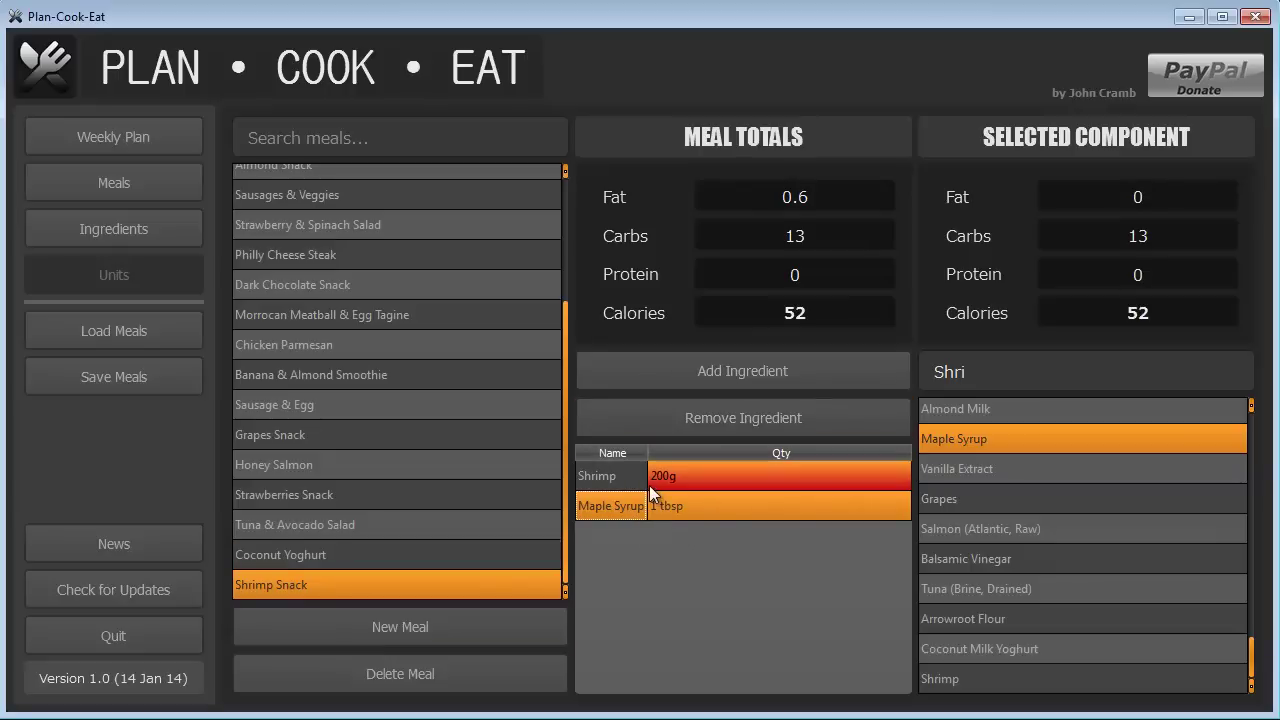
Step: Show the Weekly Plan grid with Sunday–Saturday meals, daily totals and 1620 BMR
left_click(179, 143)
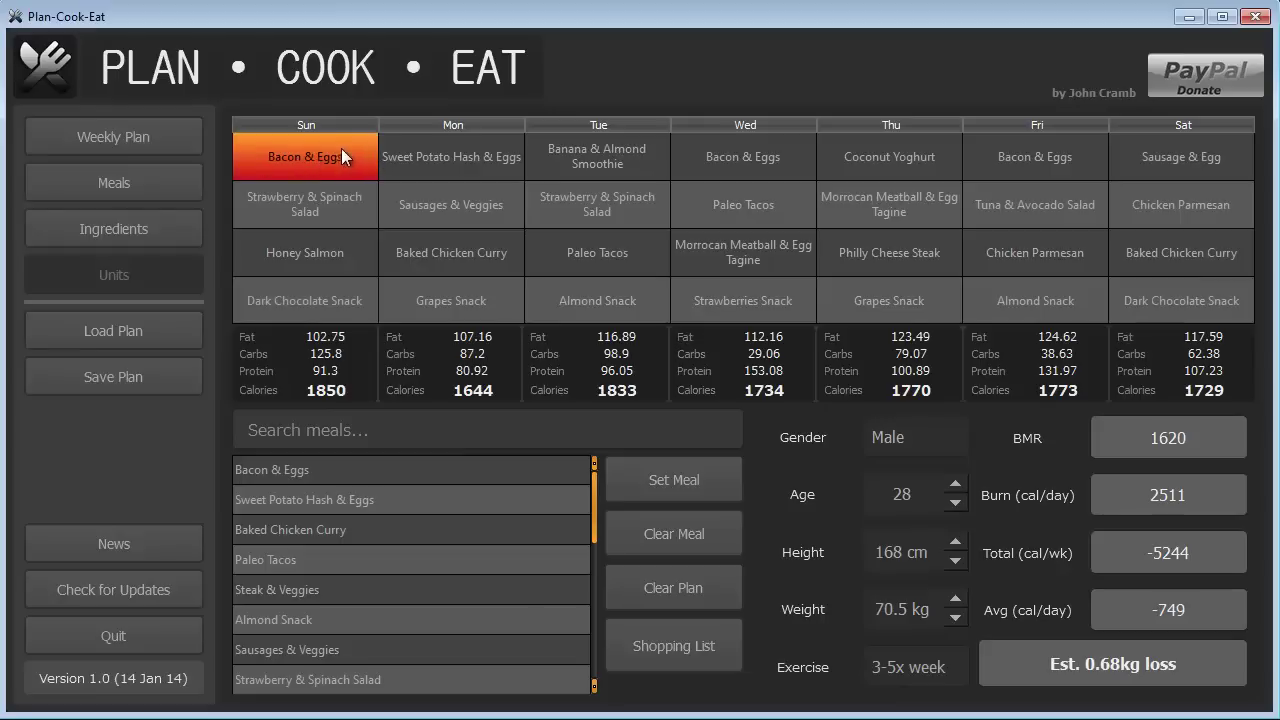
Step: Put Sweet Potato Hash & Eggs in Sunday breakfast and Paleo Tacos in Monday and Thursday dinners
left_click(294, 149)
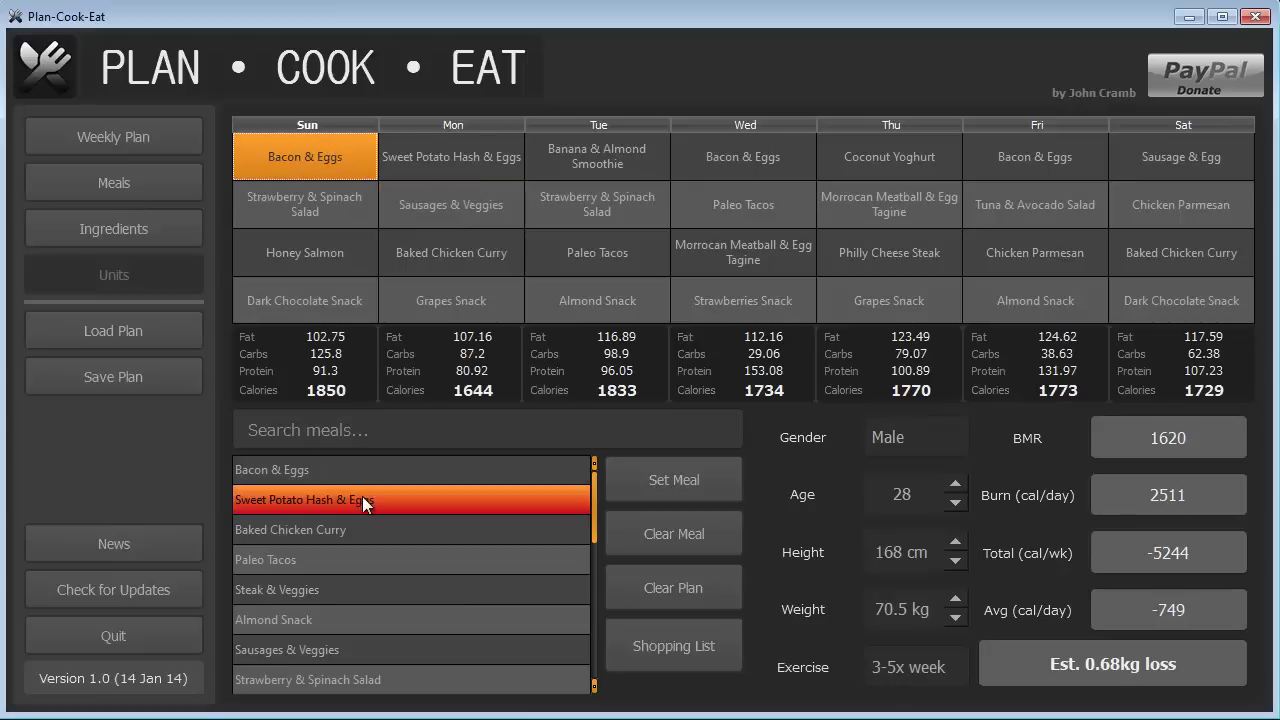
double_click(393, 498)
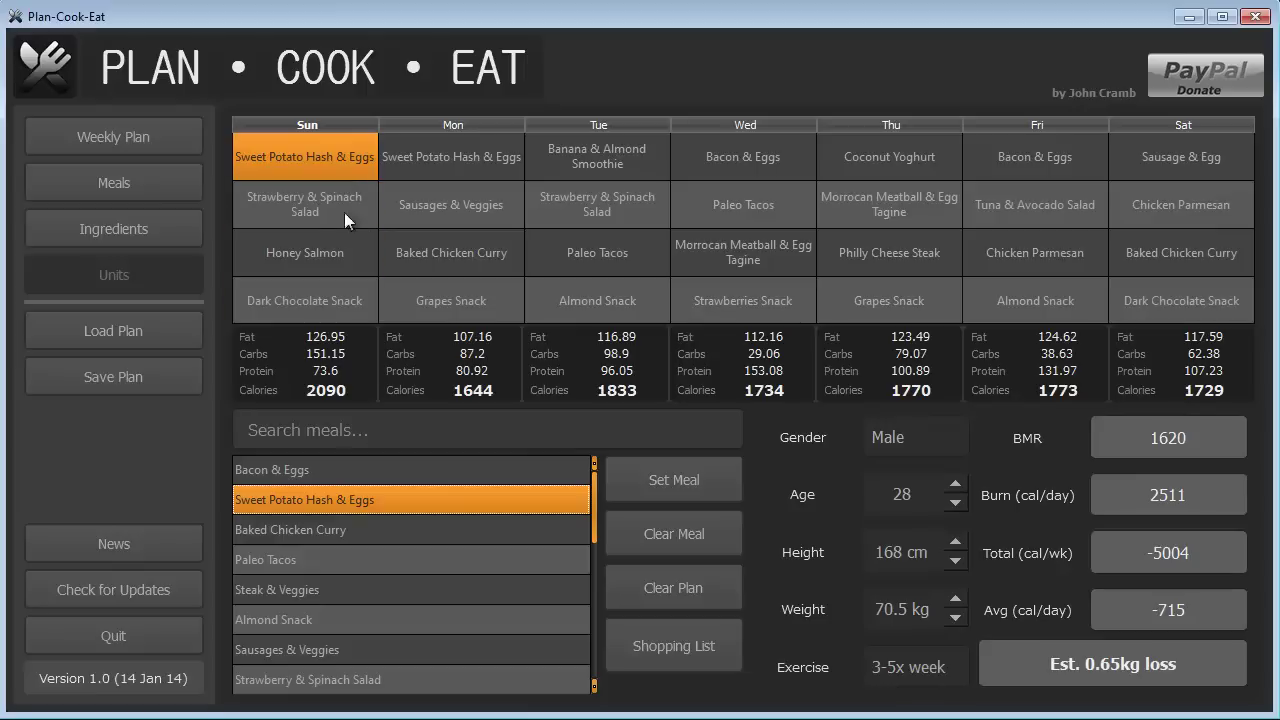
left_click(361, 560)
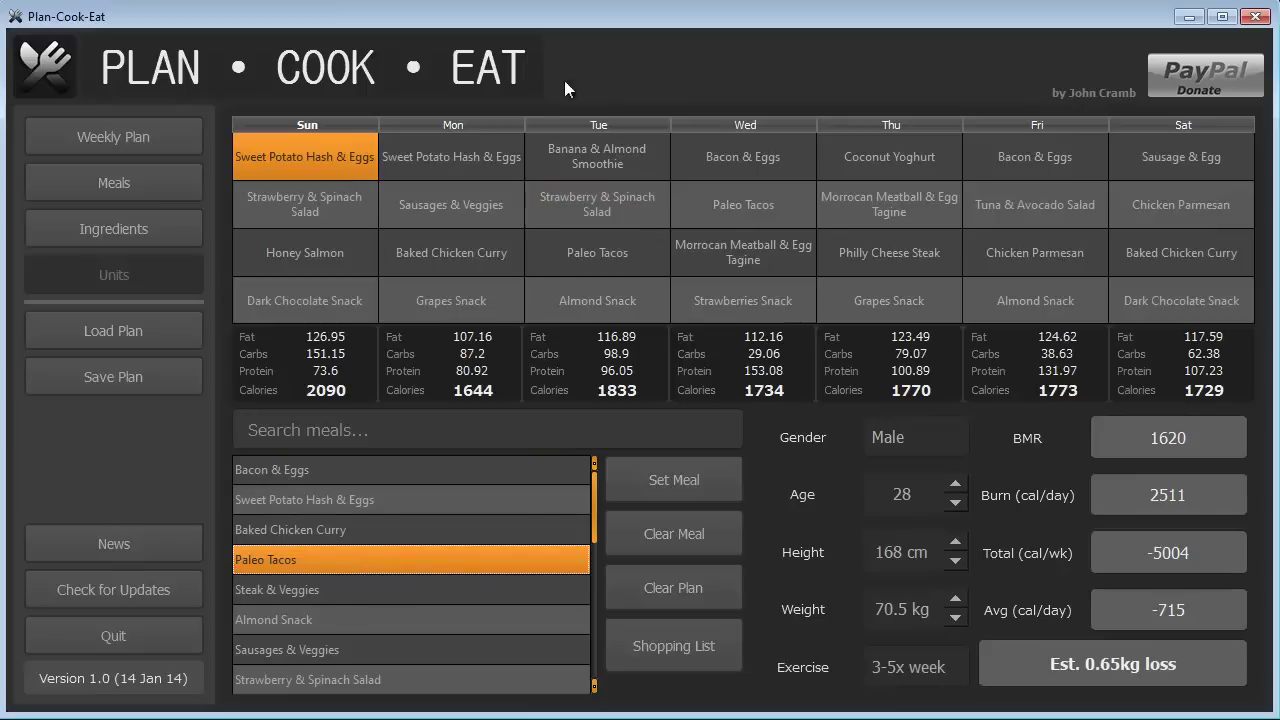
double_click(449, 250)
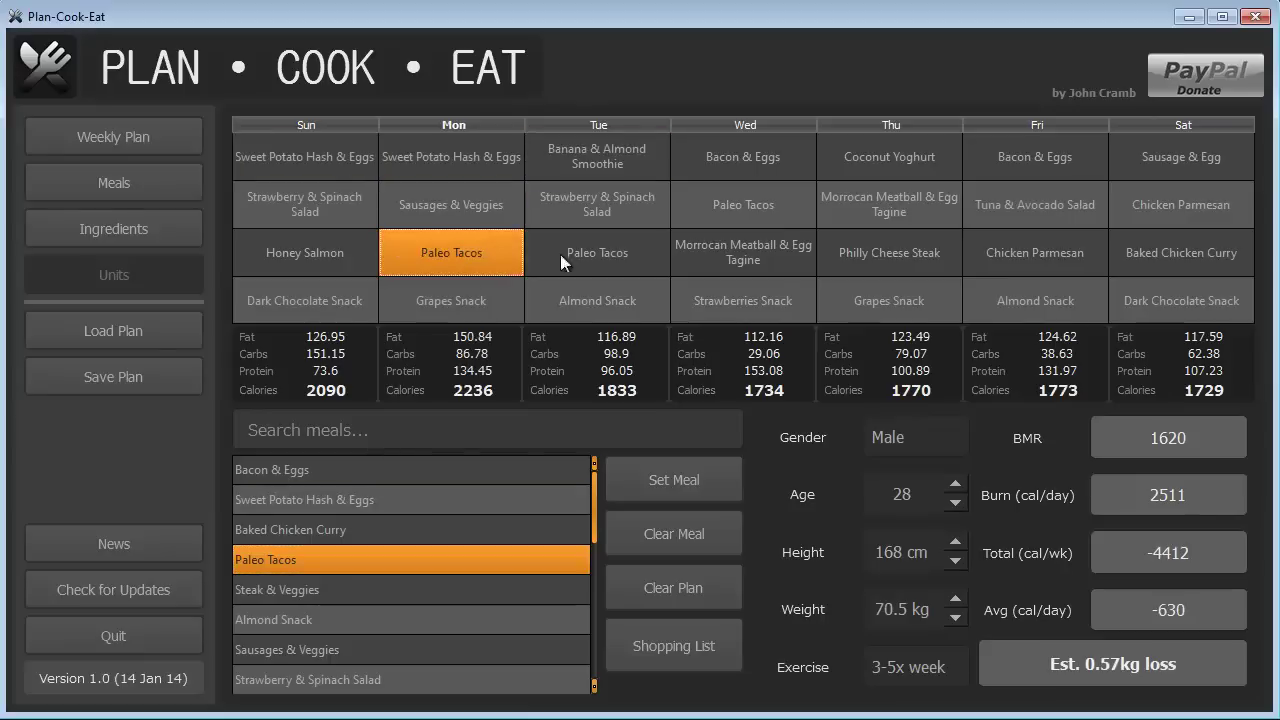
double_click(868, 260)
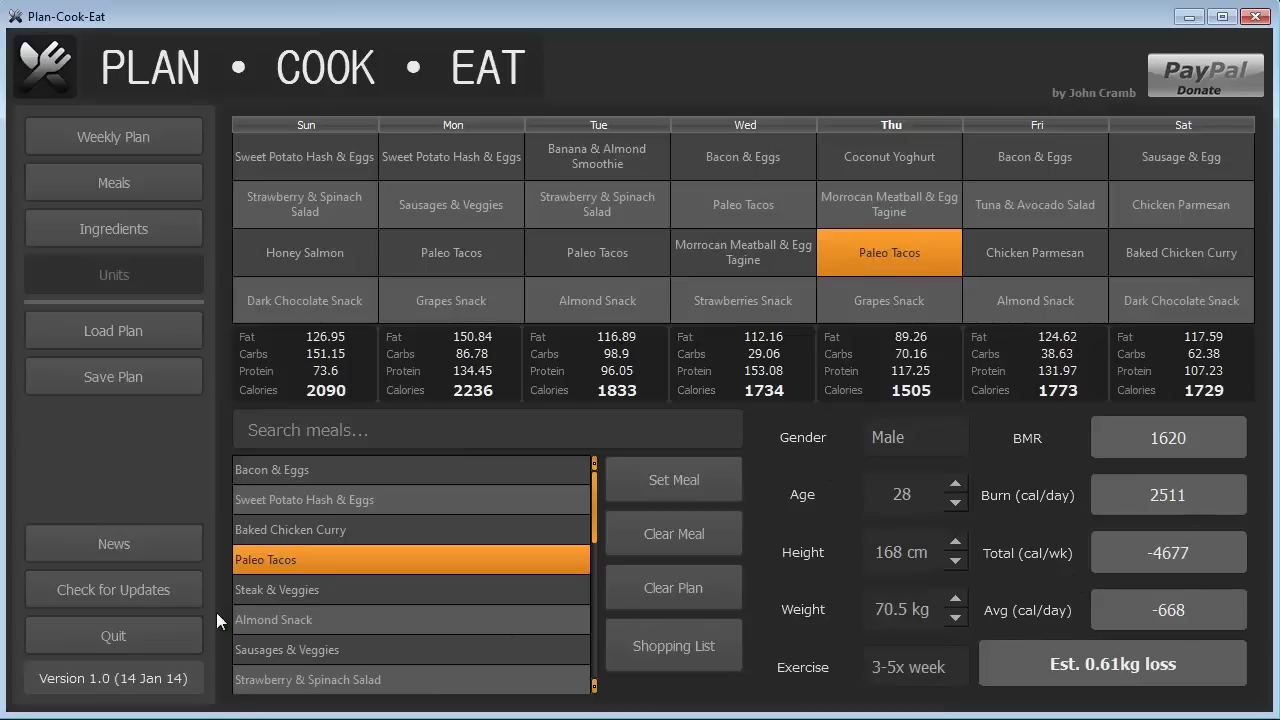
Step: Export the shopping list, replacing shoppingList.txt in the PlanCookEat data folder
left_click(642, 649)
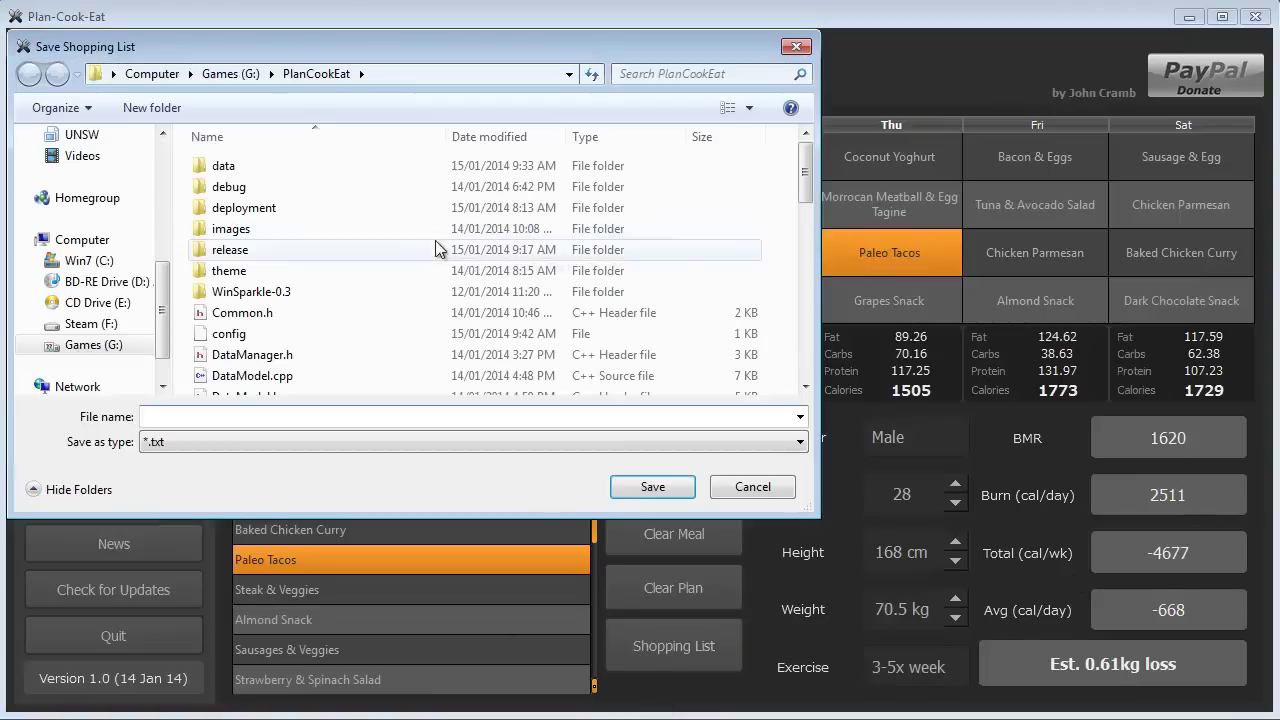
double_click(245, 168)
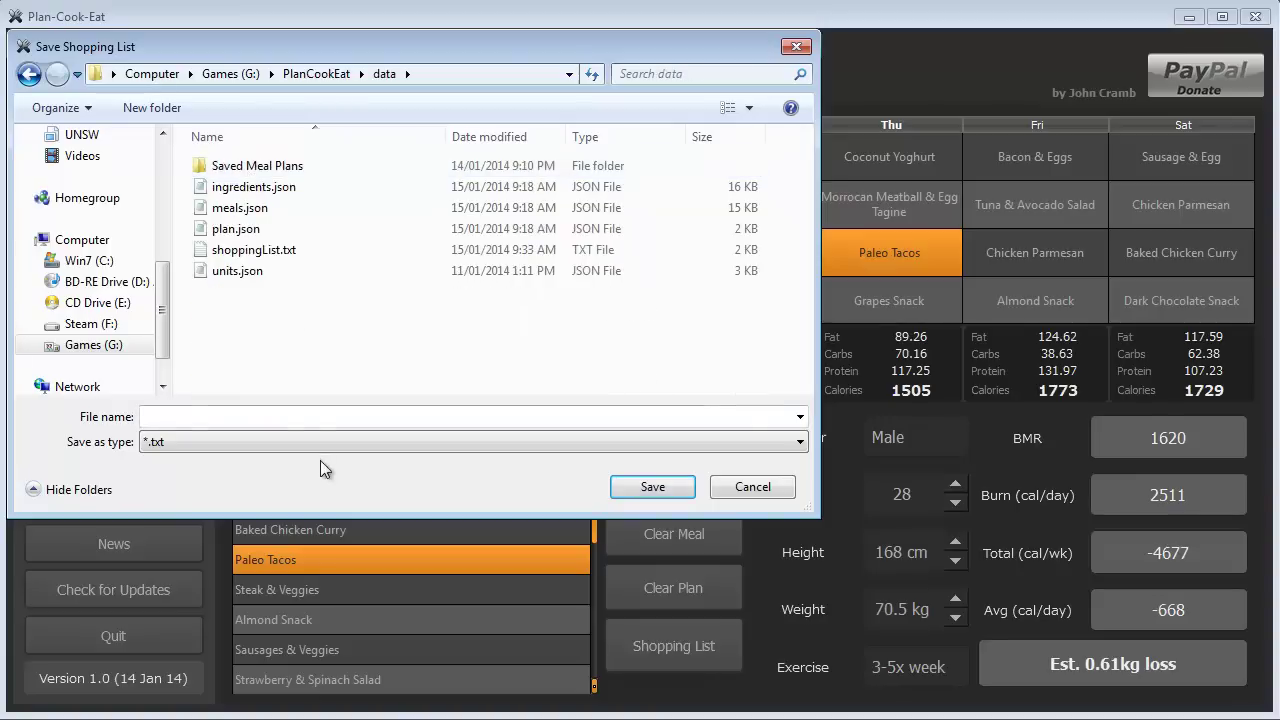
left_click(300, 250)
left_click(652, 487)
left_click(578, 322)
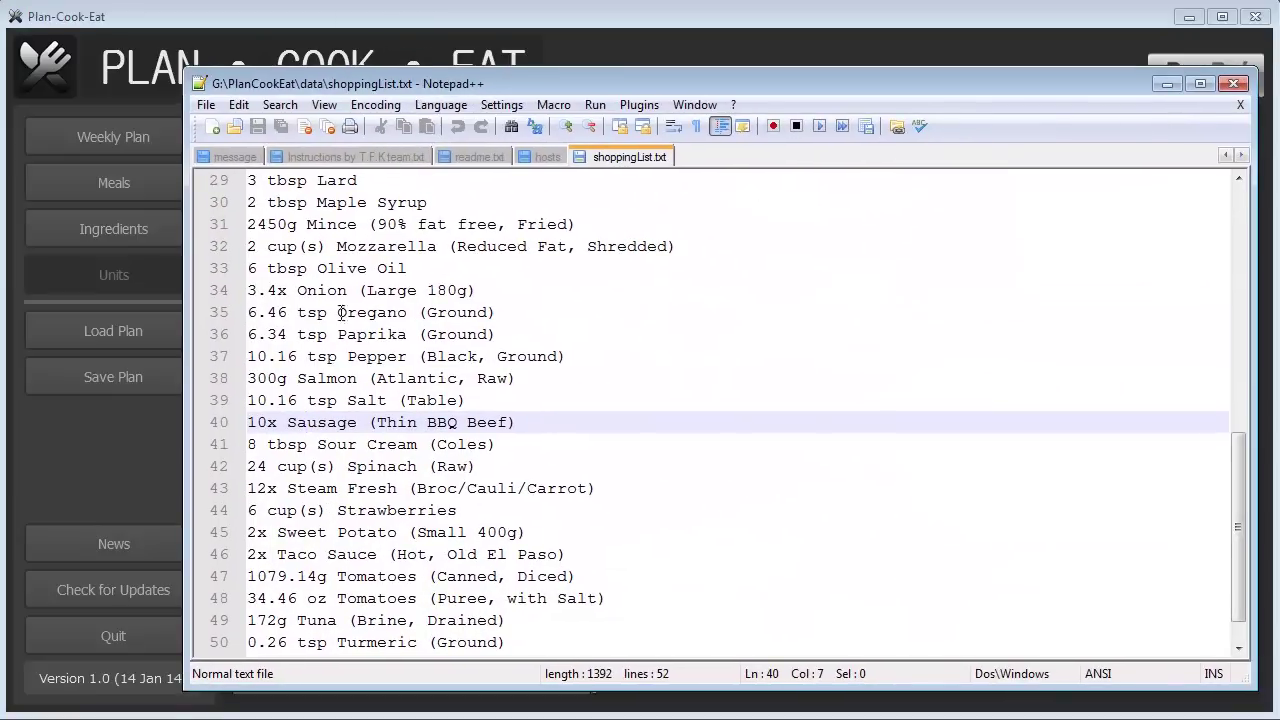
Step: Look over the list's middle, highlighting the Salmon, Brussel Sprouts and Coconut Milk lines
left_click_drag(278, 180, 709, 386)
left_click(709, 386)
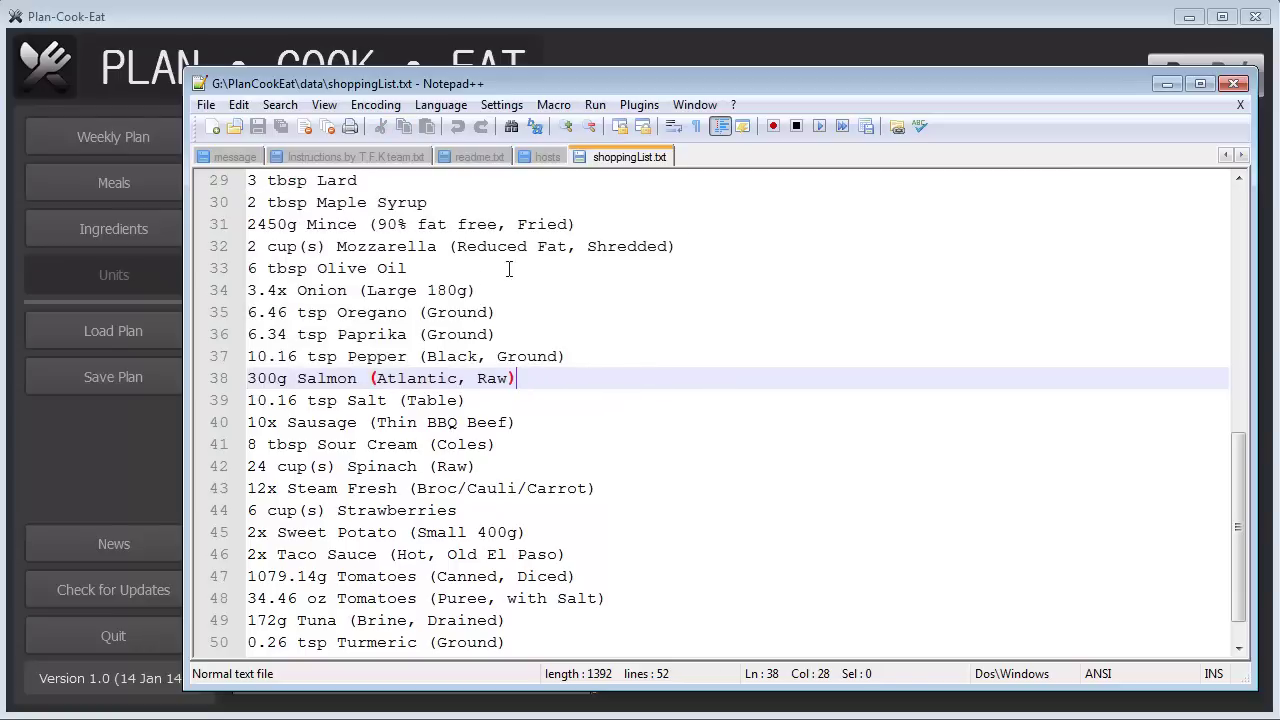
scroll(600, 360, "down", 1)
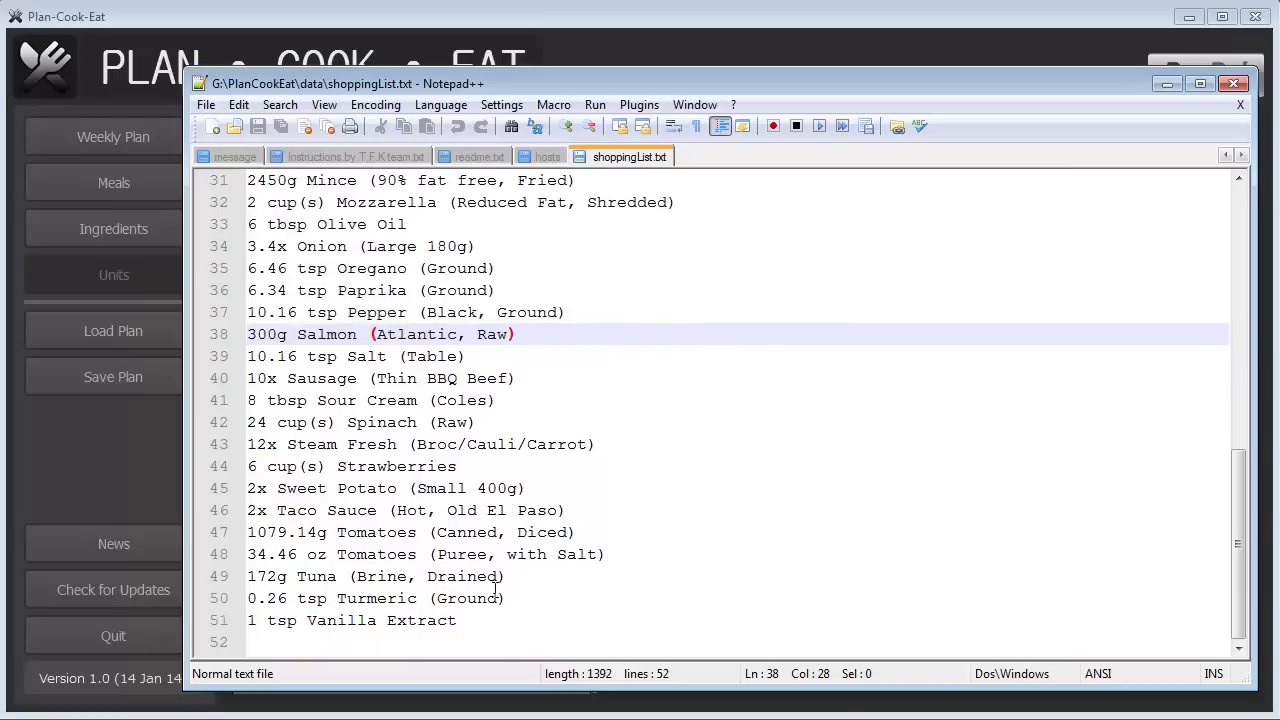
scroll(494, 588, "up", 10)
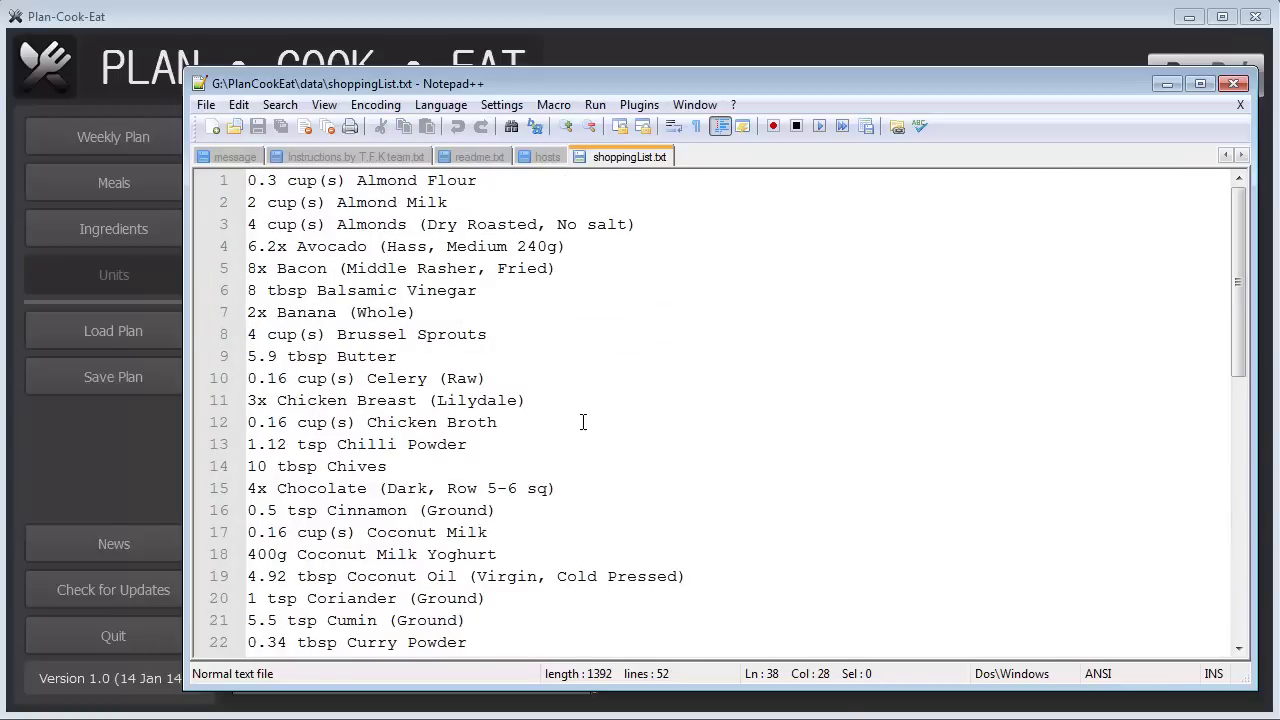
left_click(642, 328)
scroll(603, 420, "down", 4)
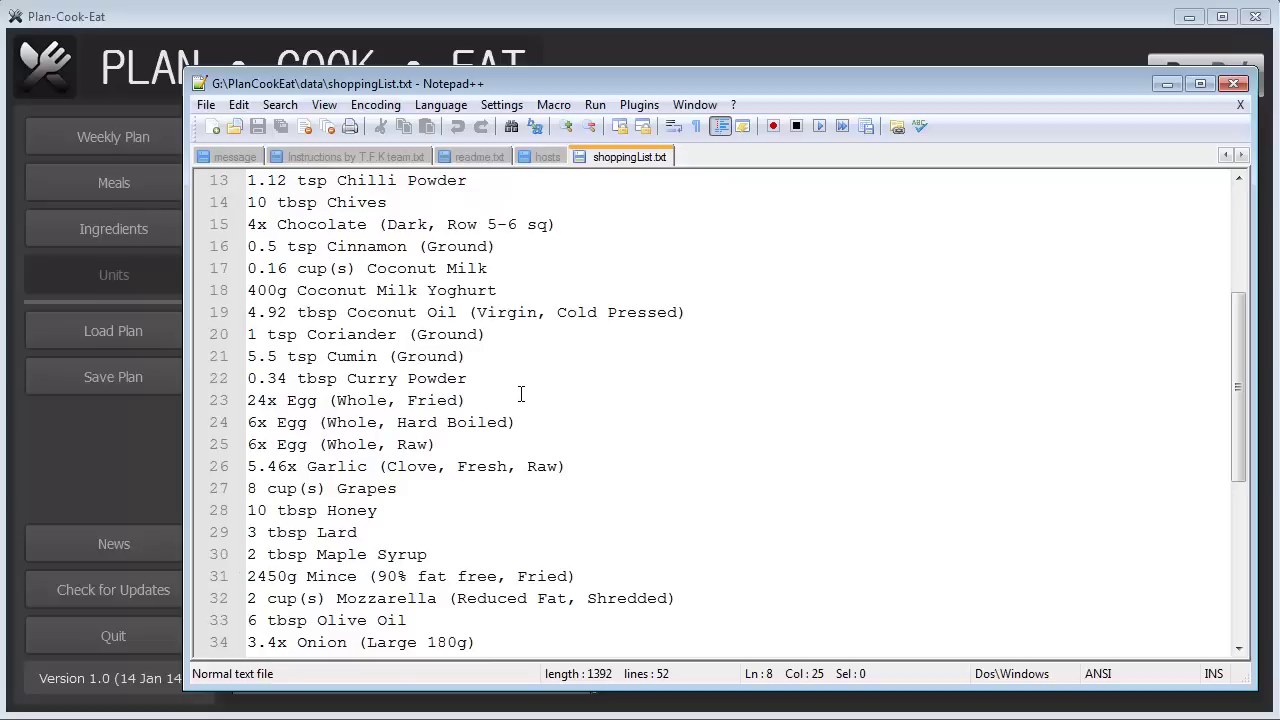
left_click_drag(328, 268, 571, 274)
left_click(571, 274)
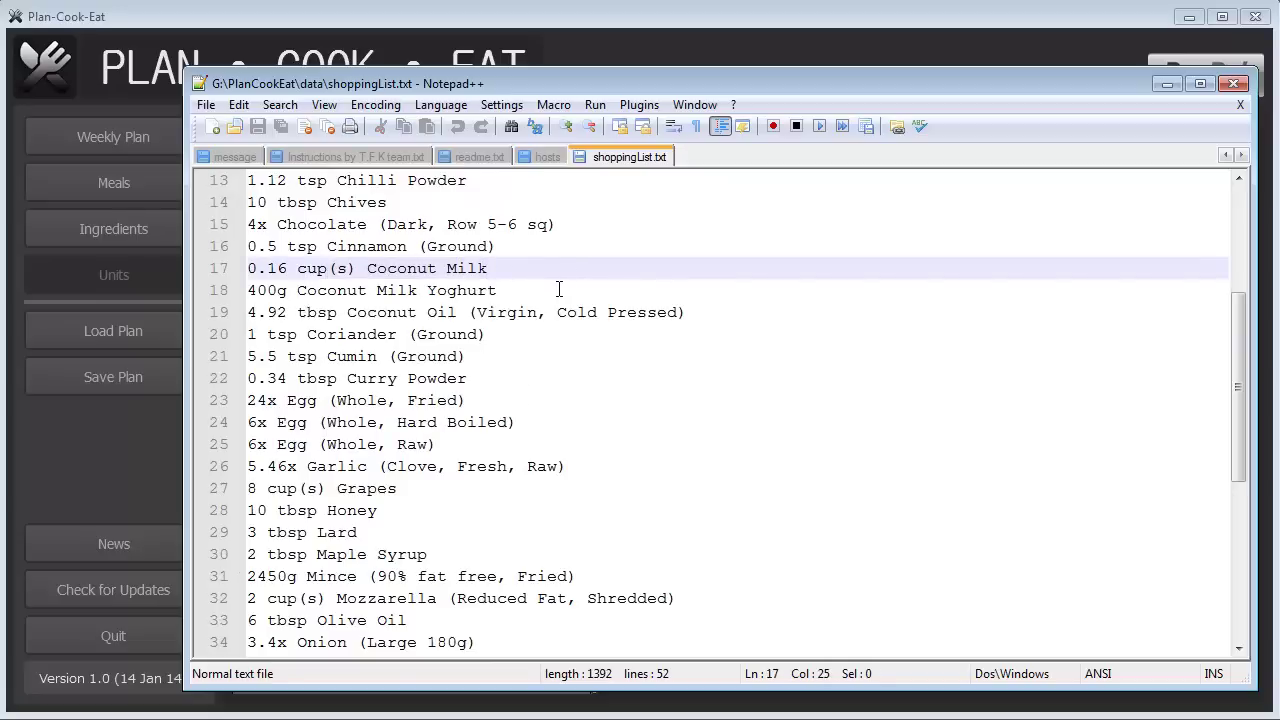
left_click(663, 292)
scroll(663, 323, "down", 4)
scroll(603, 318, "up", 3)
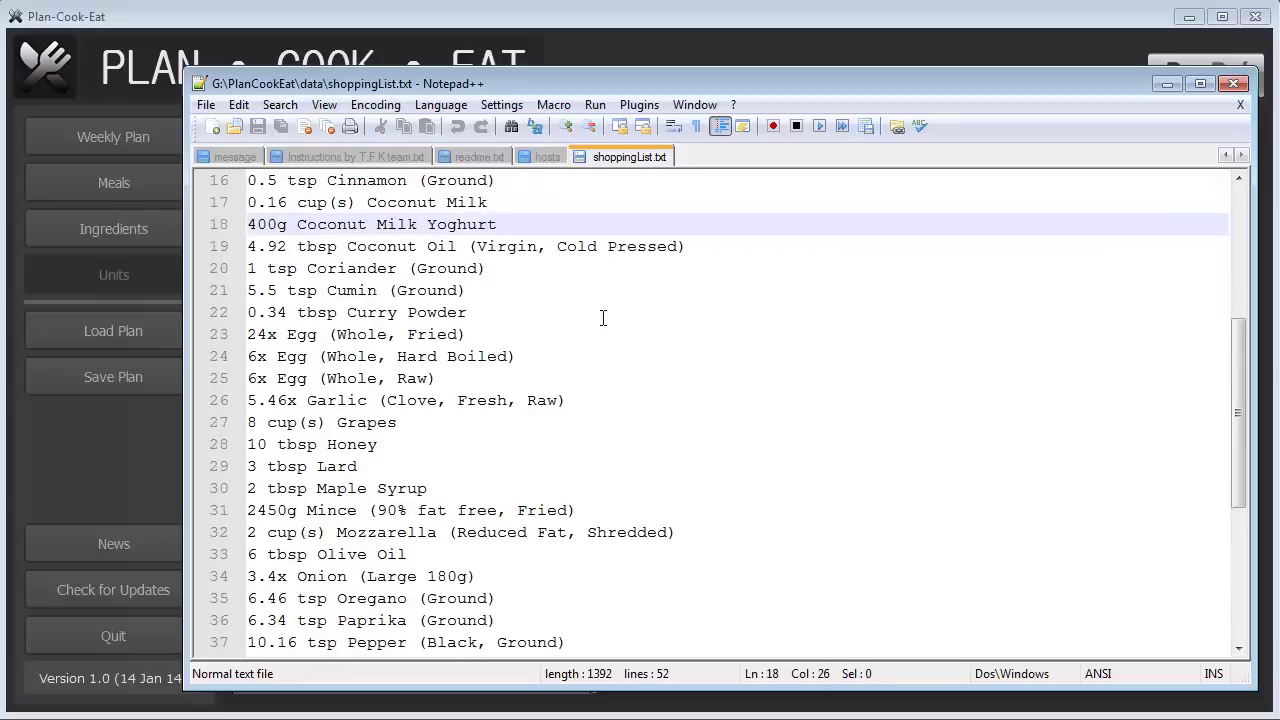
scroll(523, 440, "down", 4)
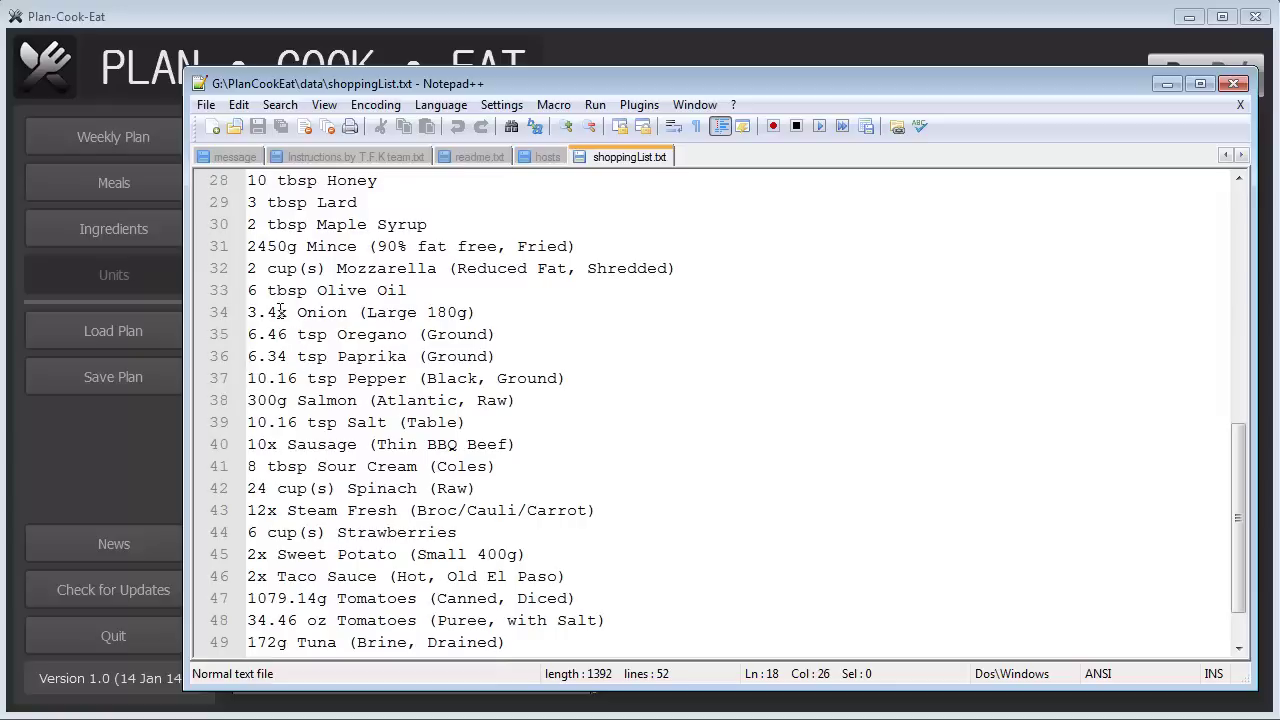
Step: Highlight the 3.4 onion quantity and the rest of the Onion line
left_click_drag(280, 312, 247, 312)
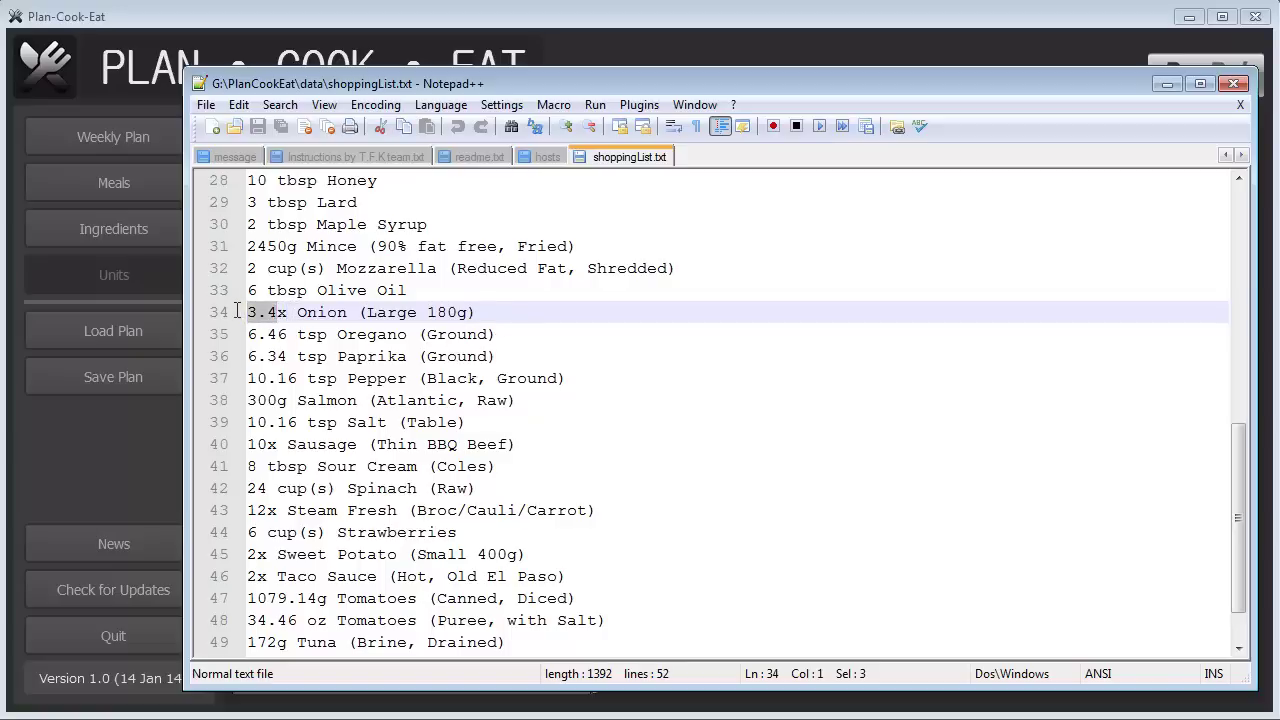
left_click(286, 312)
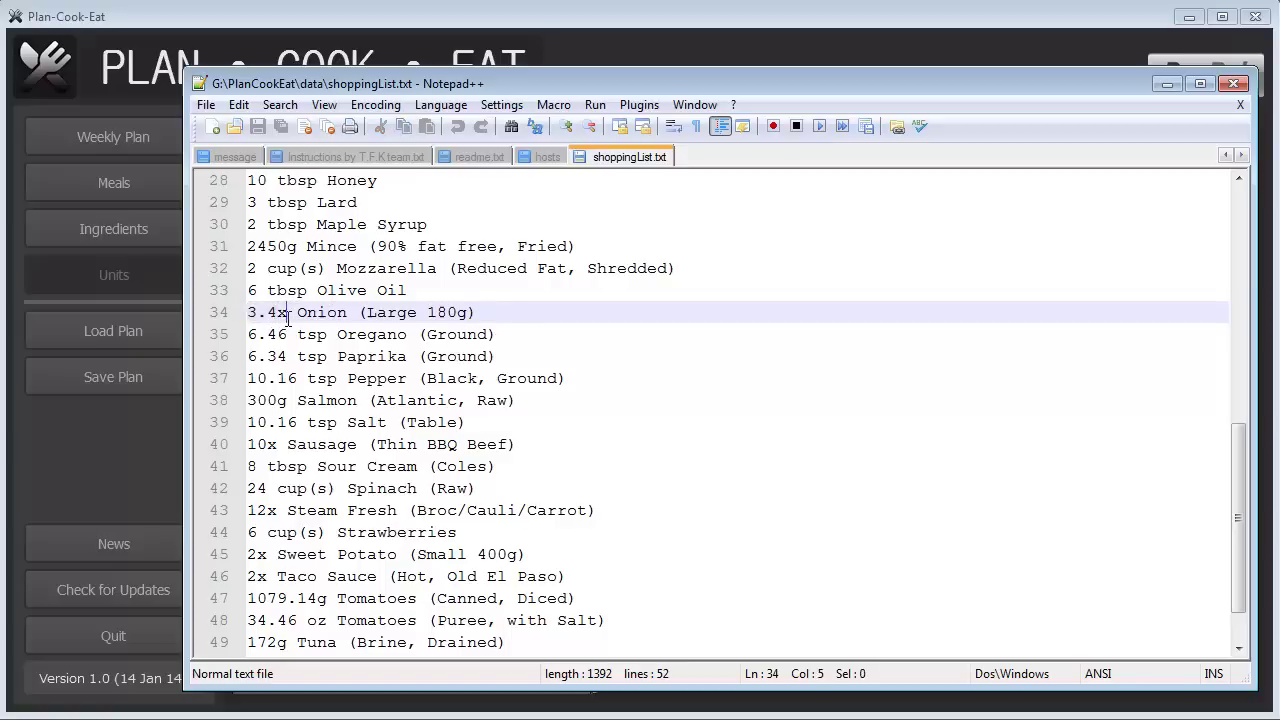
left_click(277, 312)
key("shift+Home")
left_click(557, 311)
scroll(490, 430, "down", 1)
scroll(543, 471, "up", 10)
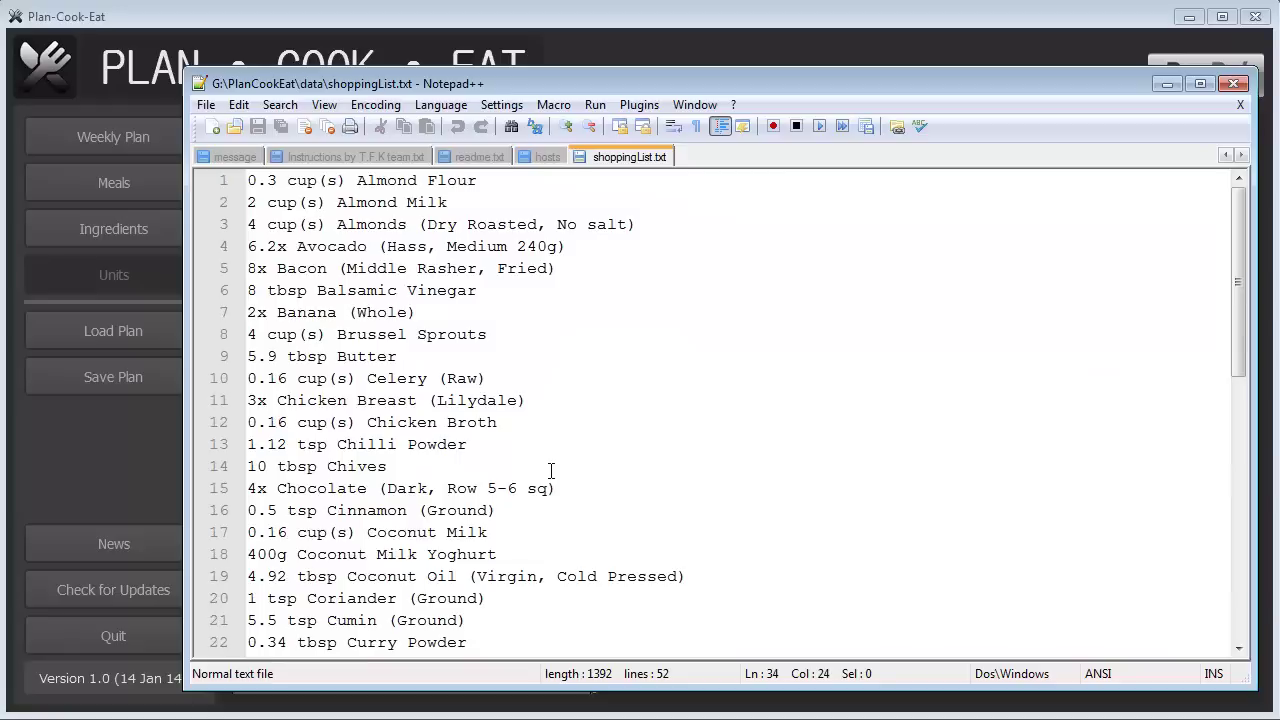
Step: Select the list from the first line down to Strawberries, then close Notepad++
left_click(255, 181)
left_click_drag(252, 182, 760, 626)
scroll(780, 466, "down", 10)
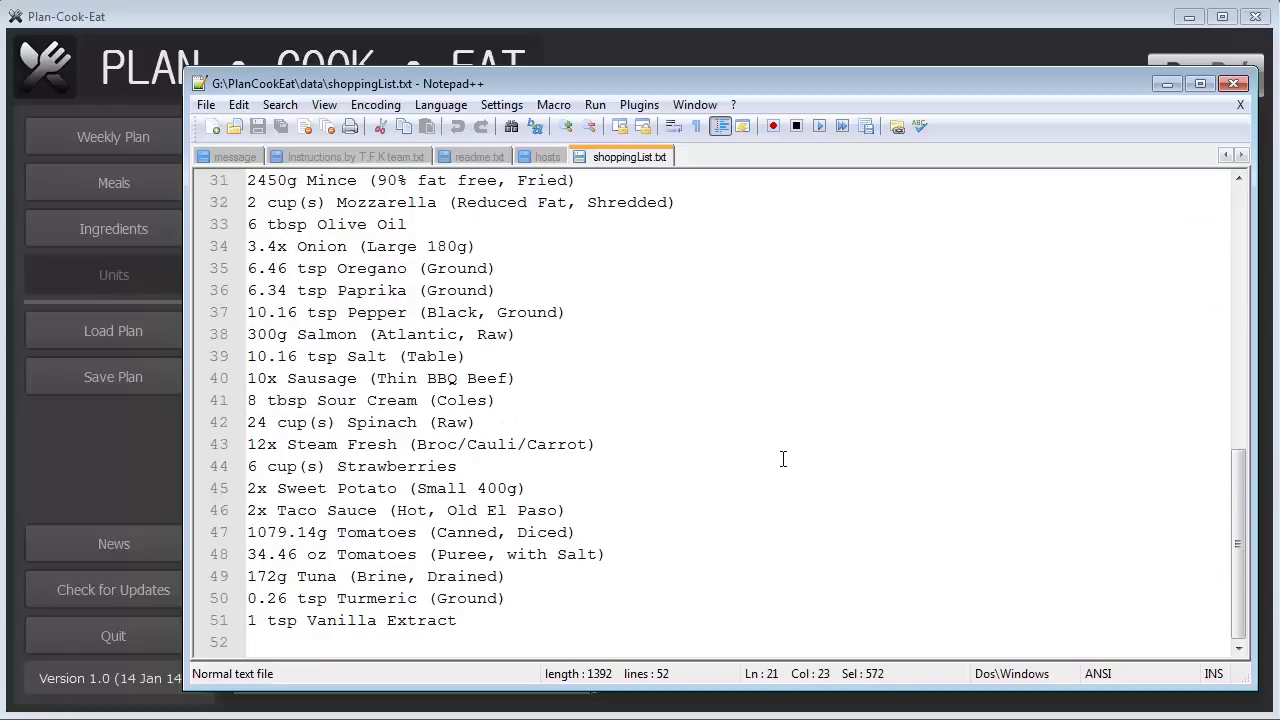
left_click(781, 458)
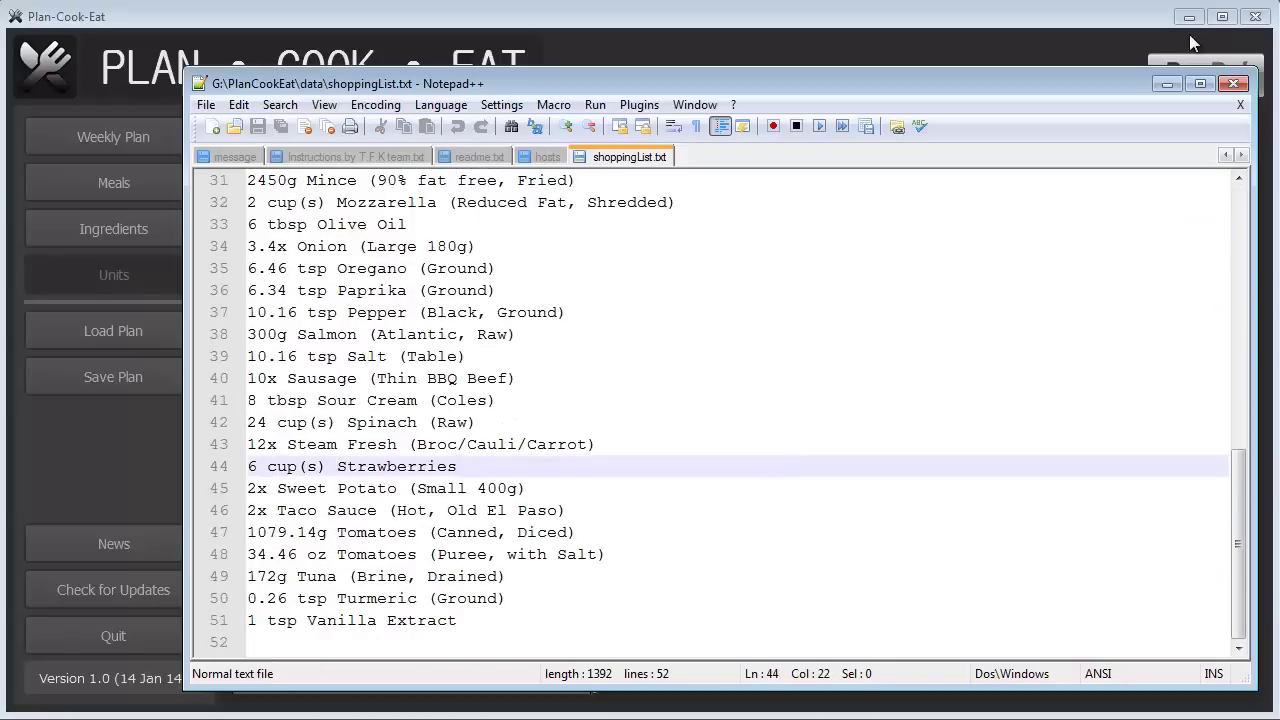
left_click(1238, 85)
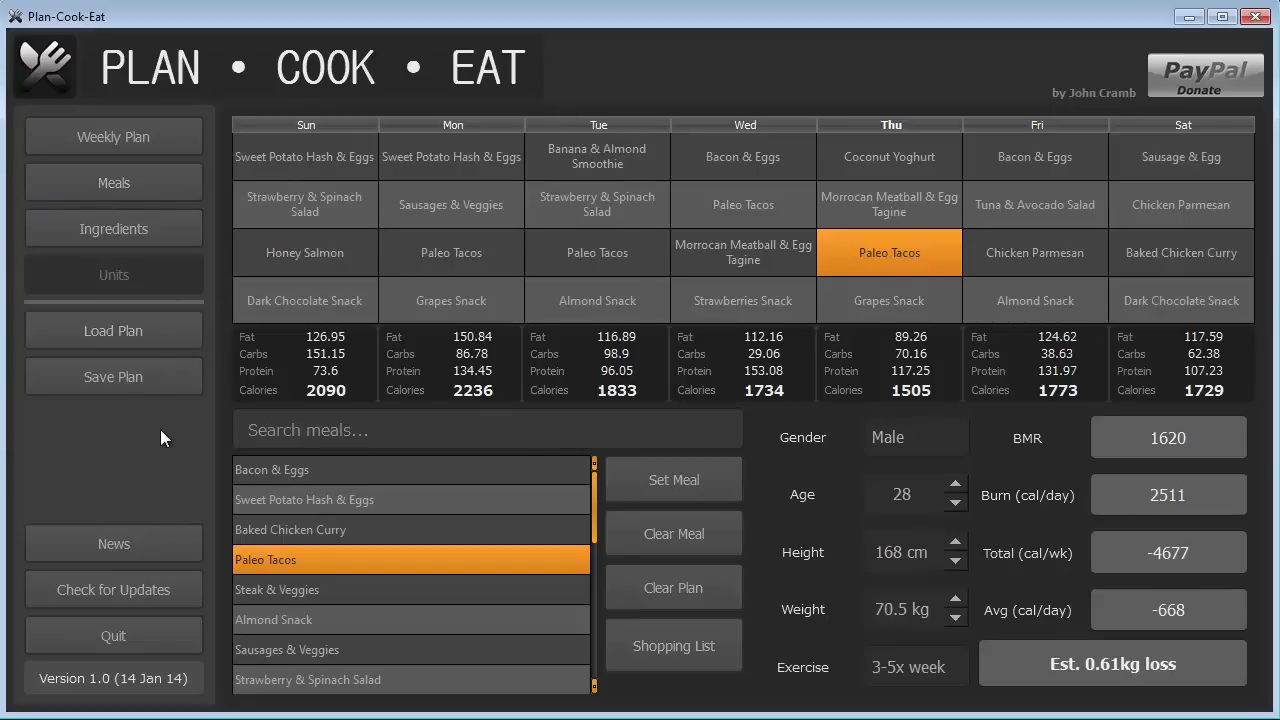
Step: Show the ingredients table, with Shrimp listed last at 100g and 0.3 fat
left_click(148, 214)
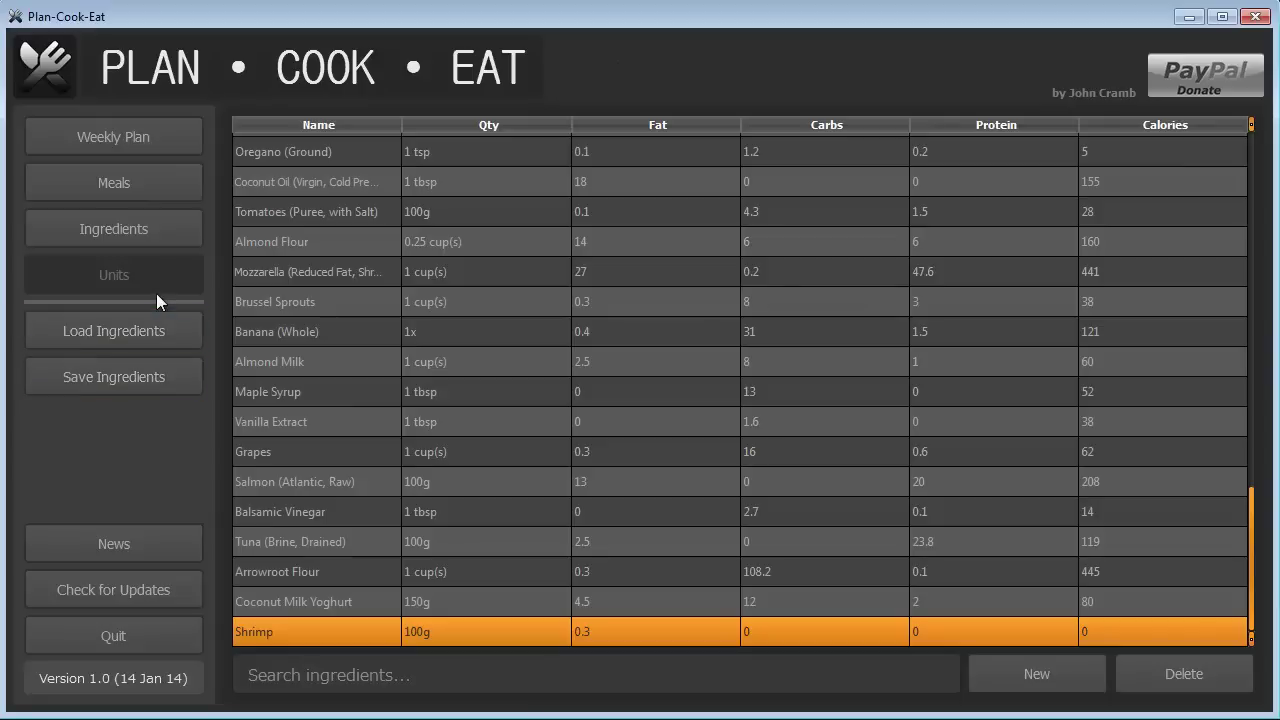
Step: Cancel saving the ingredients, go back to the Weekly Plan, then show the News page
left_click(146, 383)
left_click(756, 487)
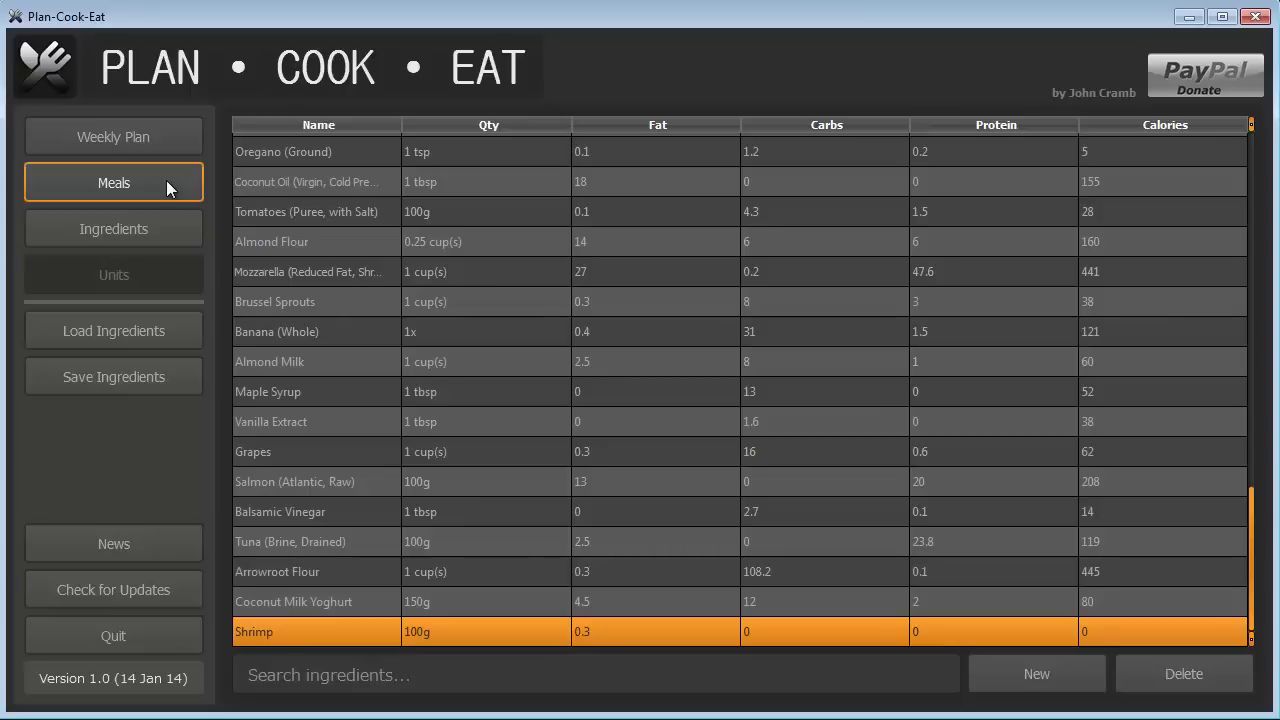
left_click(122, 135)
left_click(100, 540)
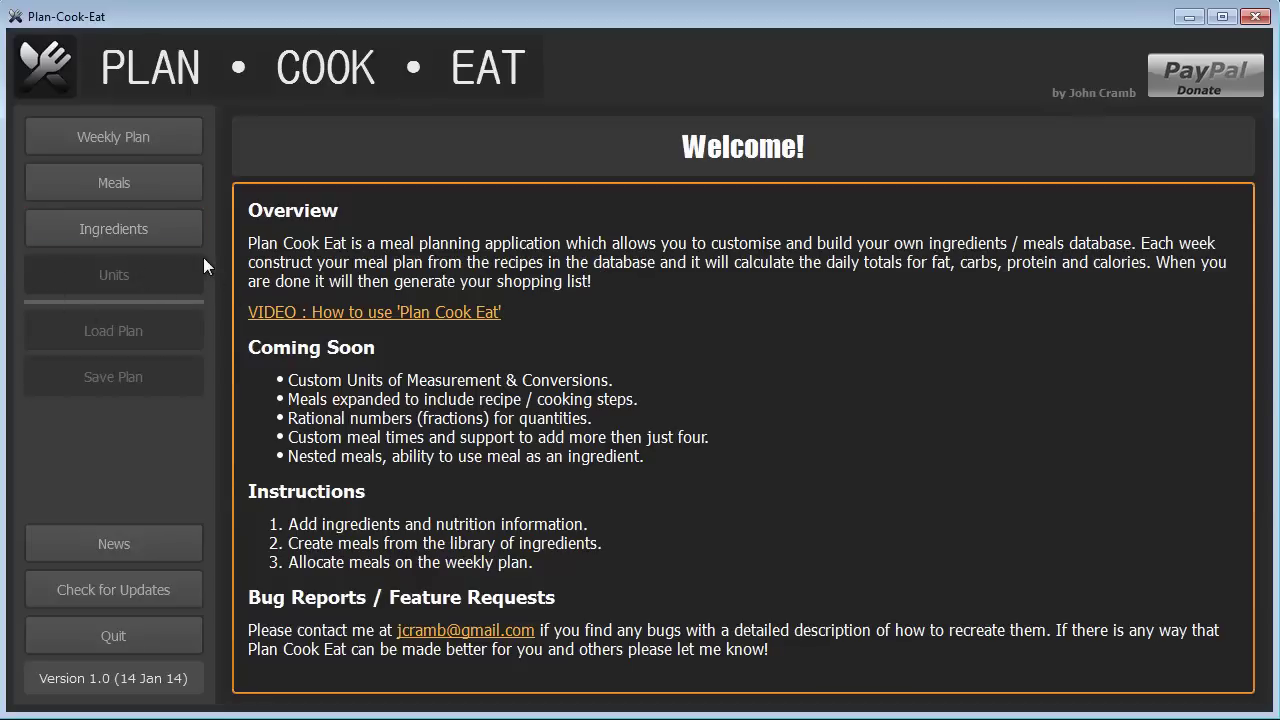
Step: Show the ingredients table again, ending with Shrimp at 100g and 0.3 fat
left_click(152, 239)
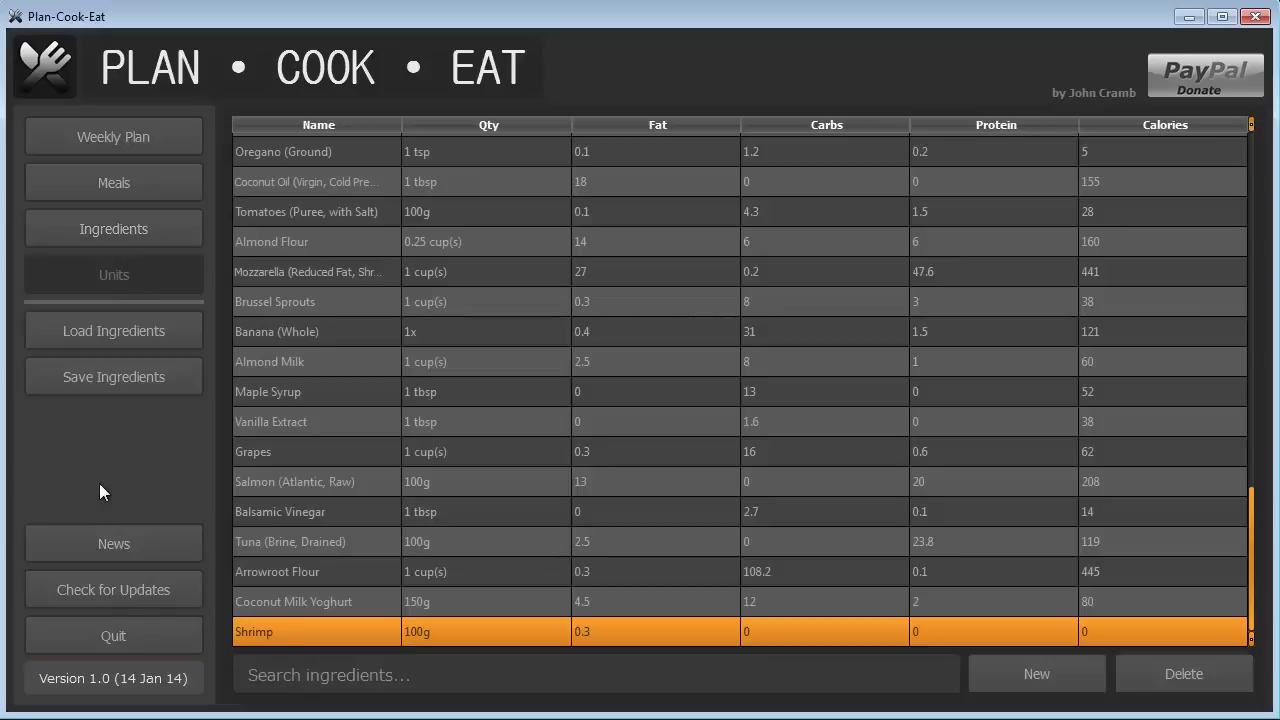